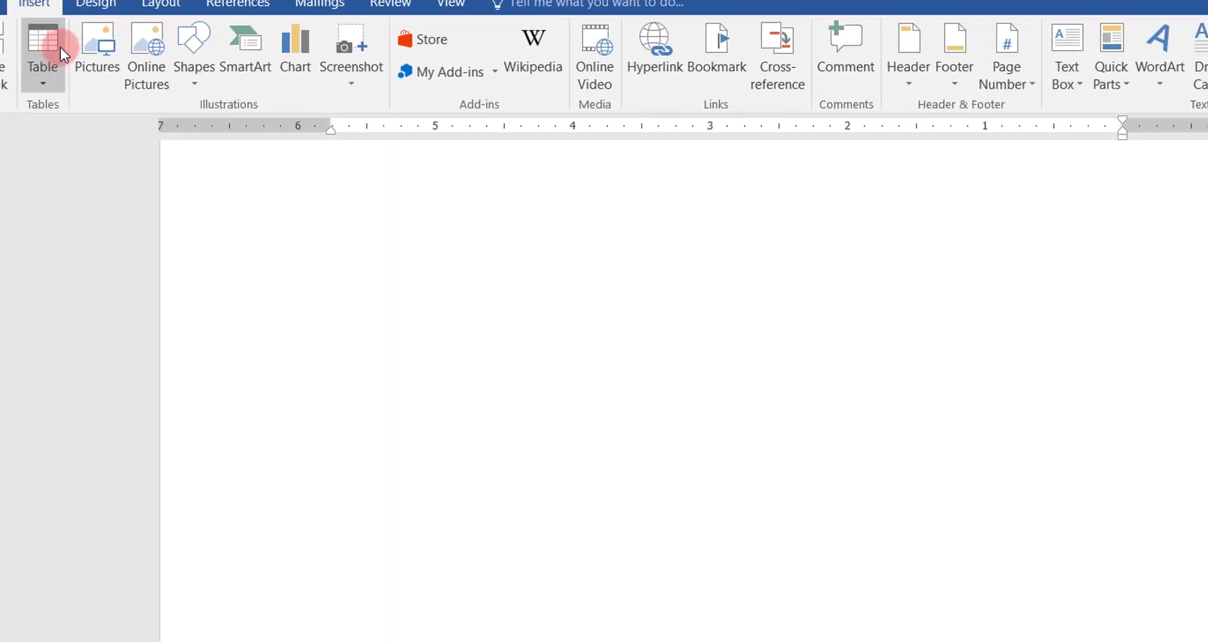
Insert an embedded Excel spreadsheet into the document and select a cell in column B
{"action": "left_click", "coordinate": [42, 83]}
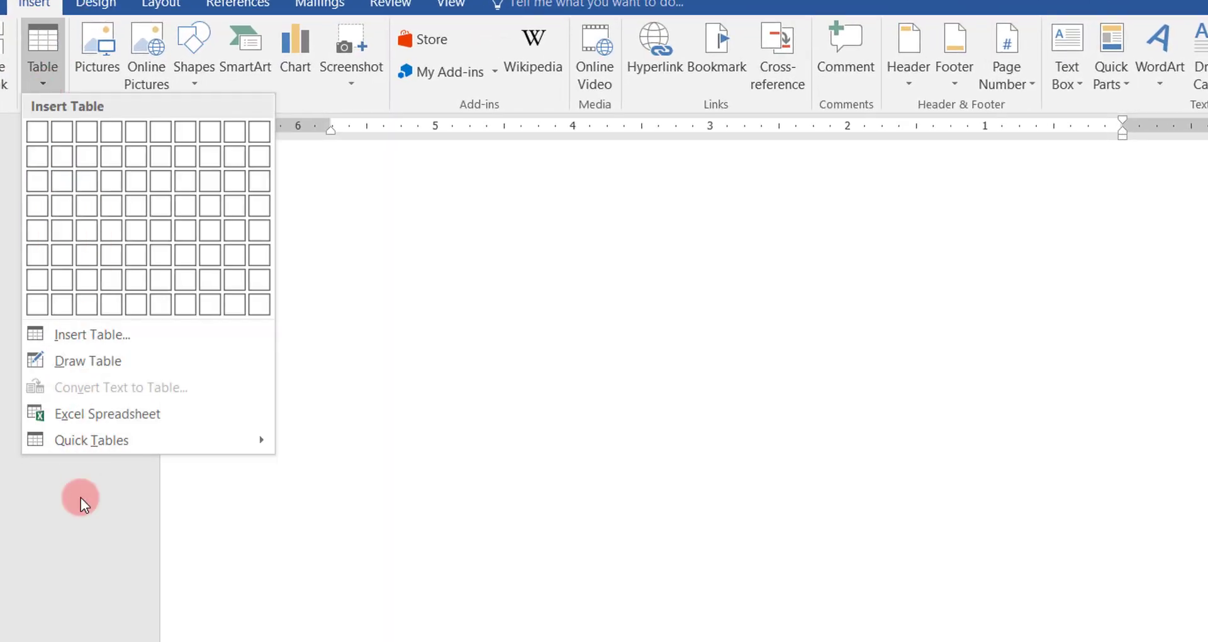
{"action": "left_click", "coordinate": [120, 413]}
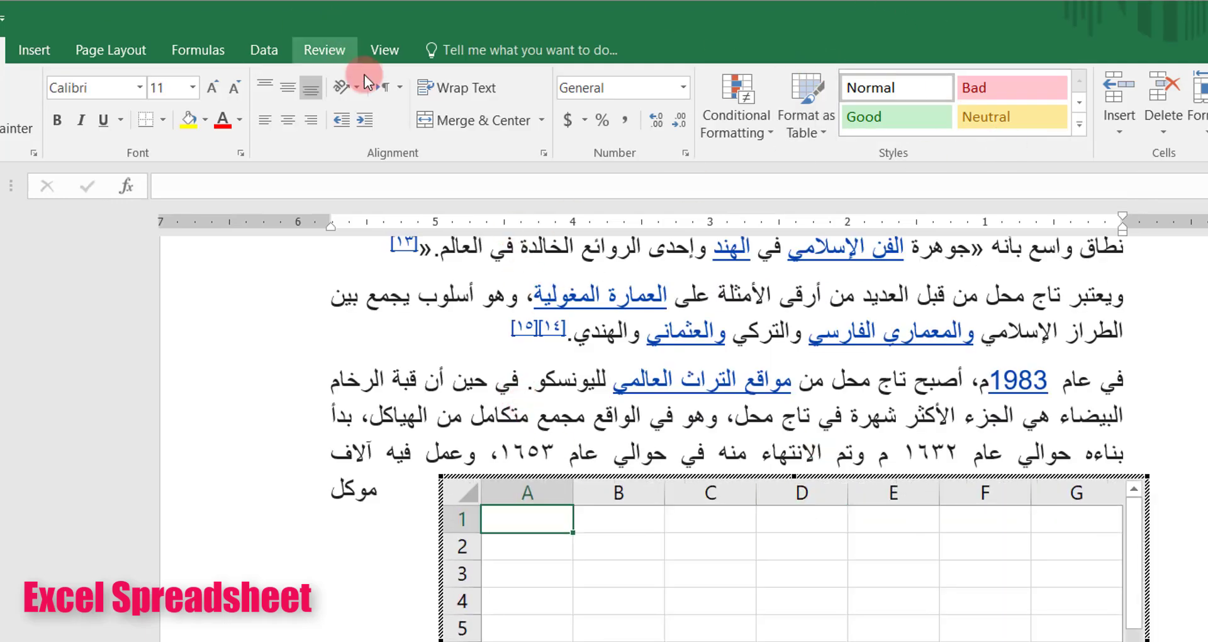
{"action": "left_click", "coordinate": [630, 548]}
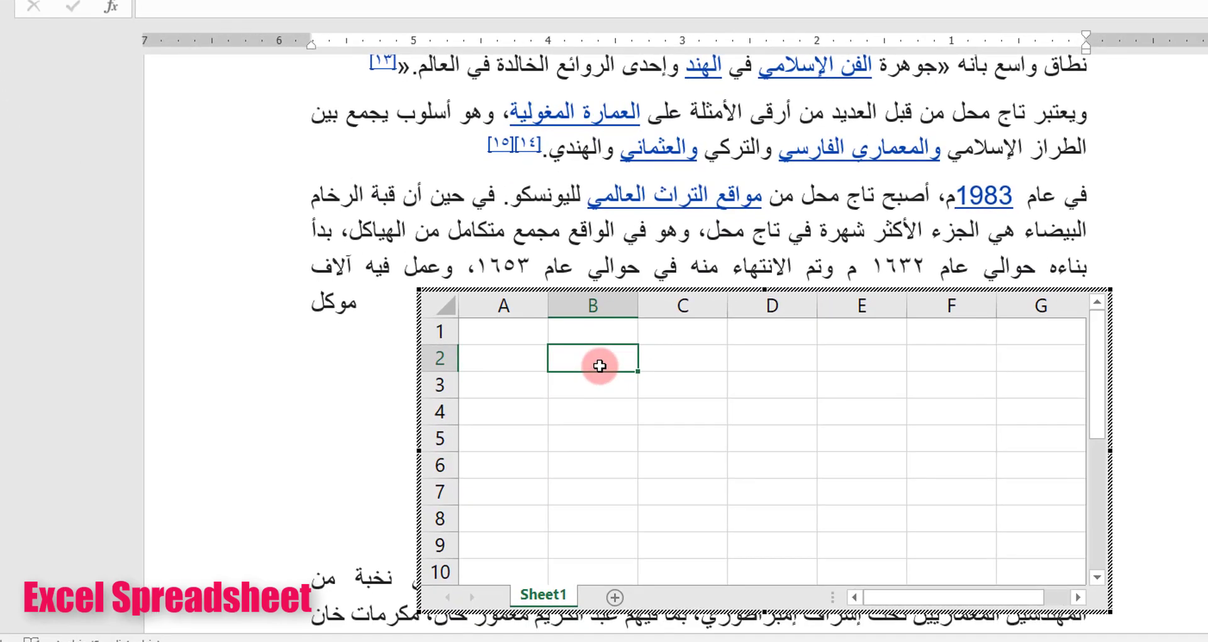
Enter 20, 30, 40 and 500 in cells B1 to B4 of the embedded spreadsheet
{"action": "left_click", "coordinate": [592, 328]}
{"action": "type", "text": "20"}
{"action": "left_click", "coordinate": [594, 356]}
{"action": "type", "text": "30"}
{"action": "left_click", "coordinate": [579, 390]}
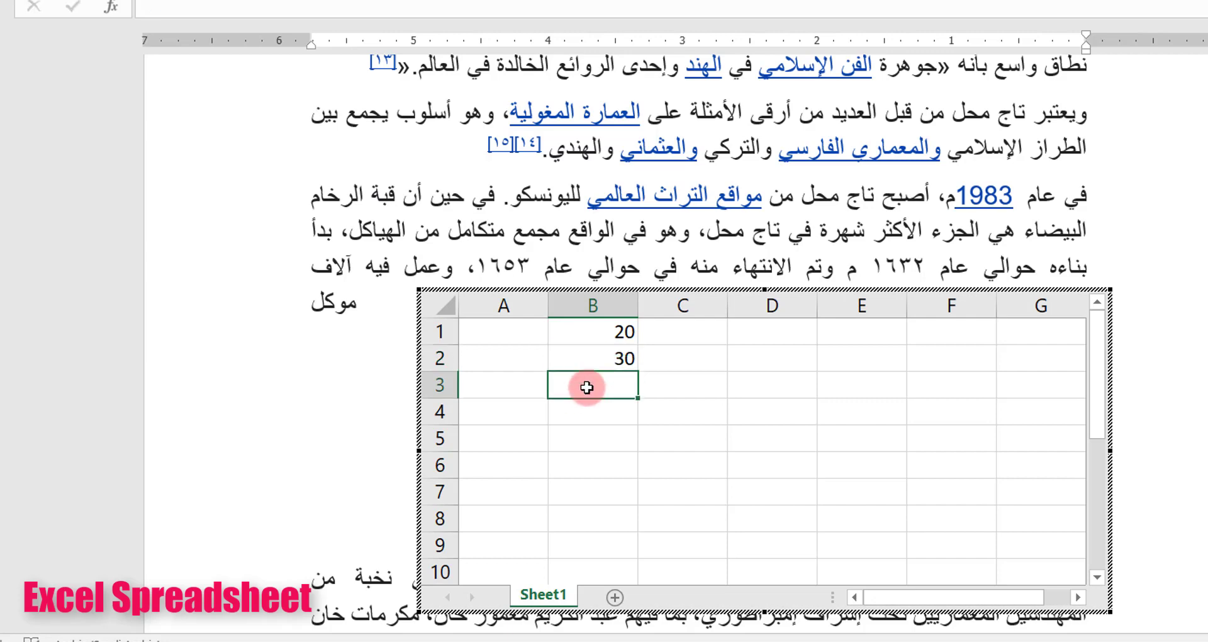
{"action": "type", "text": "40"}
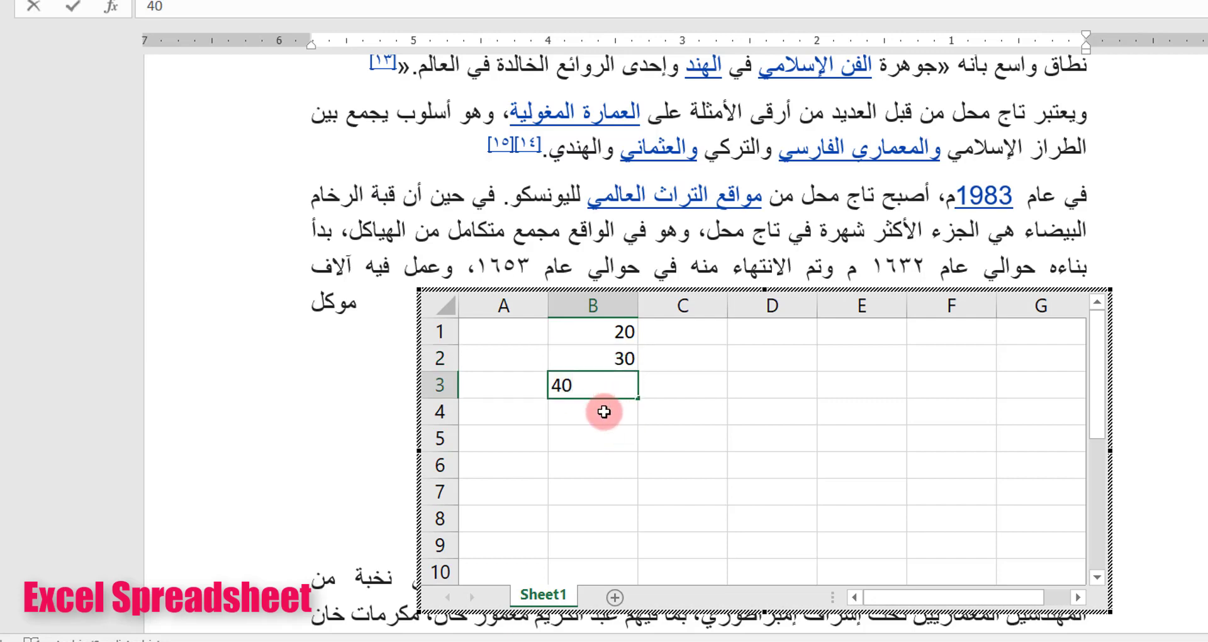
{"action": "left_click", "coordinate": [604, 411]}
{"action": "type", "text": "500"}
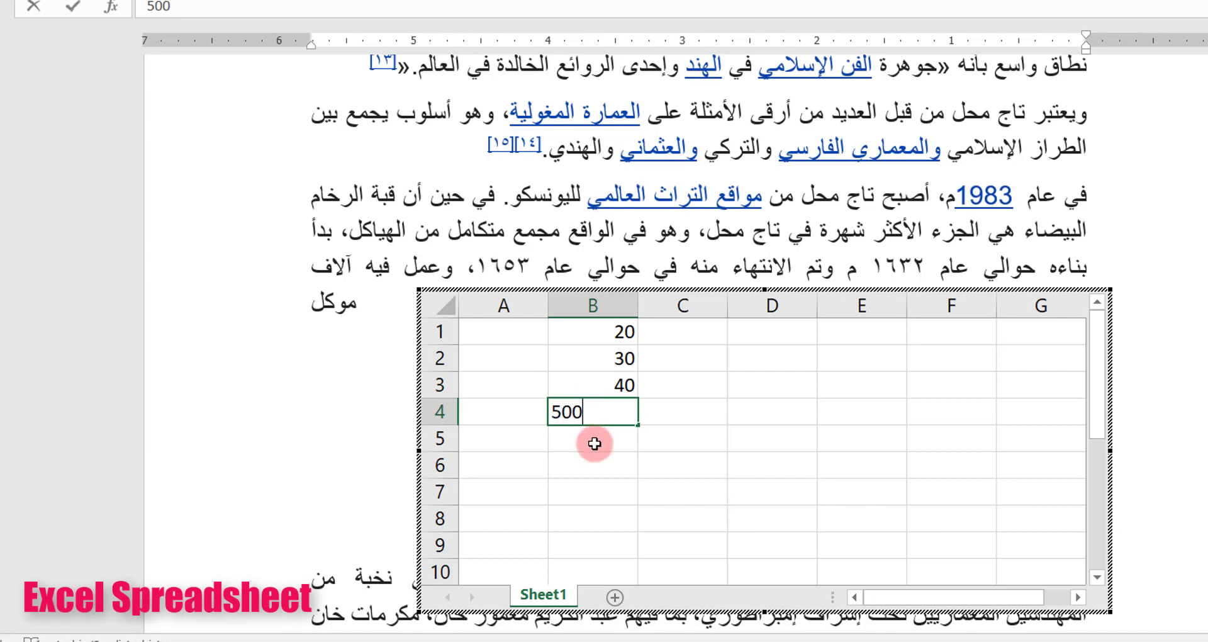
Total the four numbers in cell B5 with AutoSum and leave the embedded spreadsheet
{"action": "left_click", "coordinate": [600, 438]}
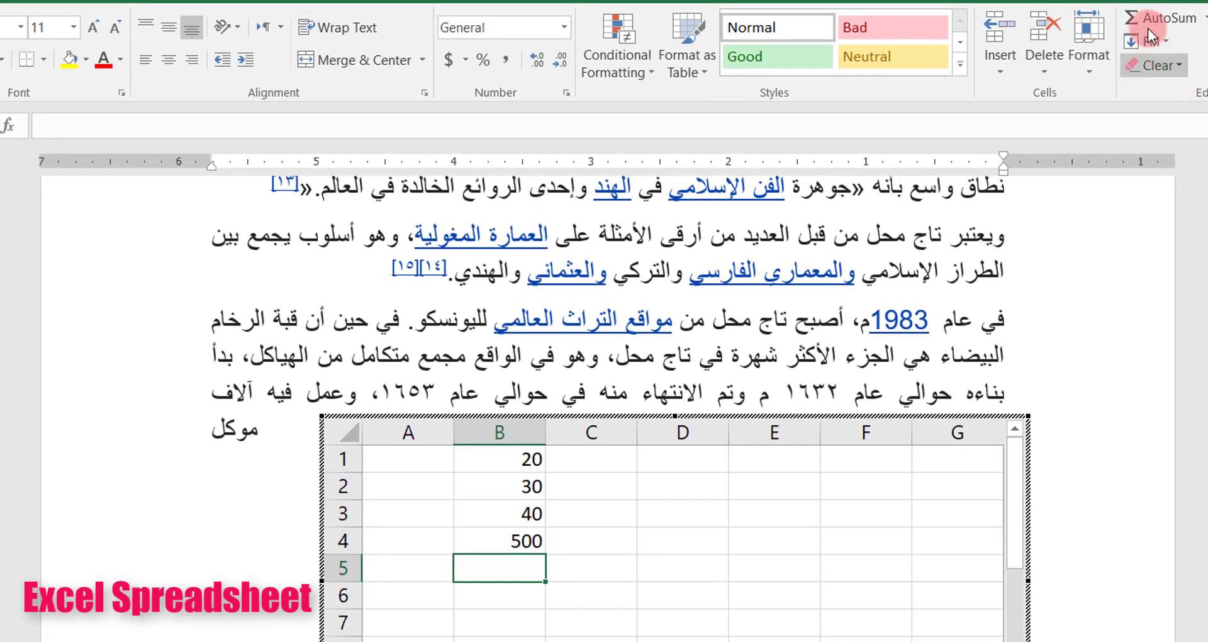
{"action": "left_click", "coordinate": [1151, 20]}
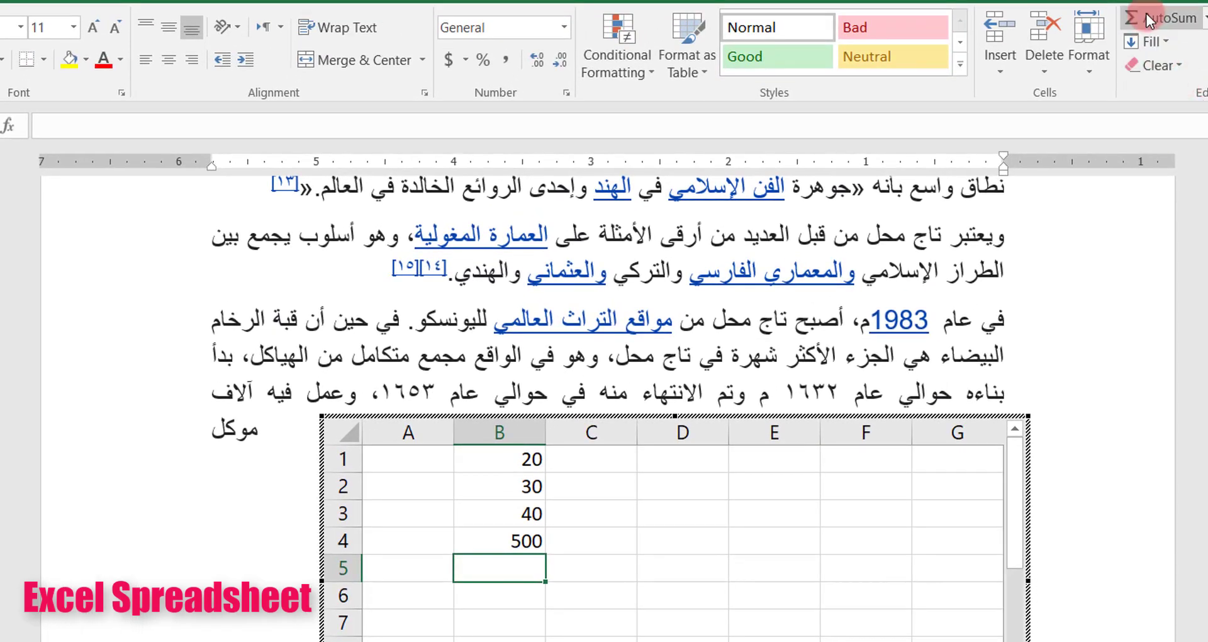
{"action": "left_click", "coordinate": [509, 609]}
{"action": "key", "text": "Return"}
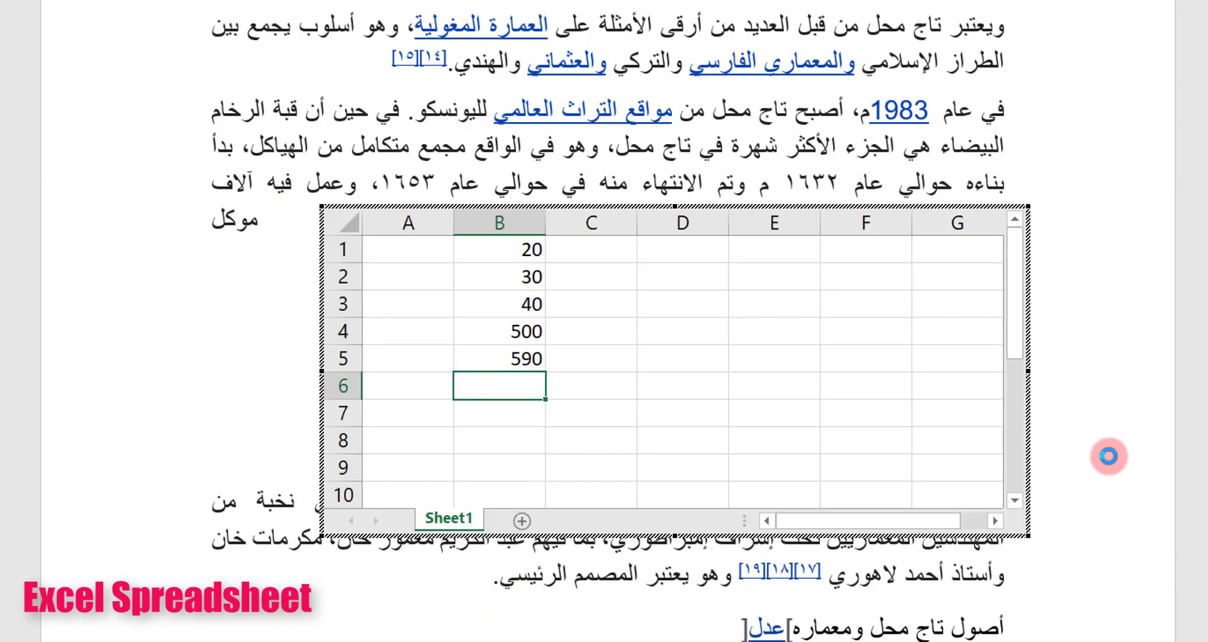
{"action": "left_click", "coordinate": [1109, 455]}
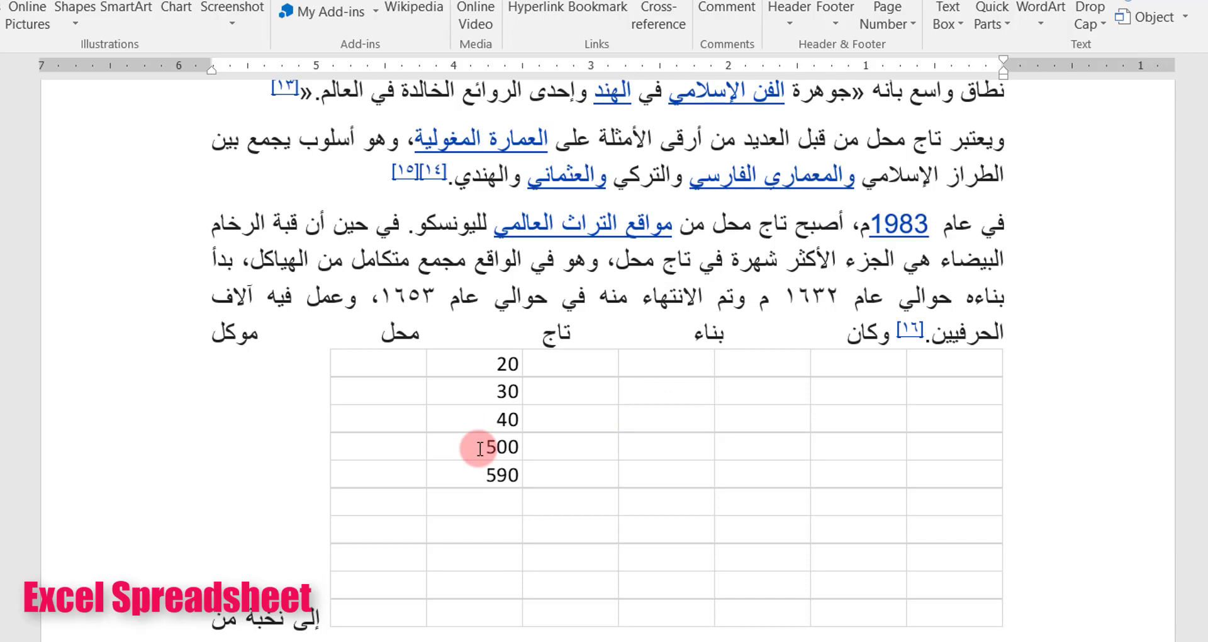
Reopen the embedded spreadsheet, change the font color of cells B1 to B5 to red, and return to the document
{"action": "left_click", "coordinate": [504, 459]}
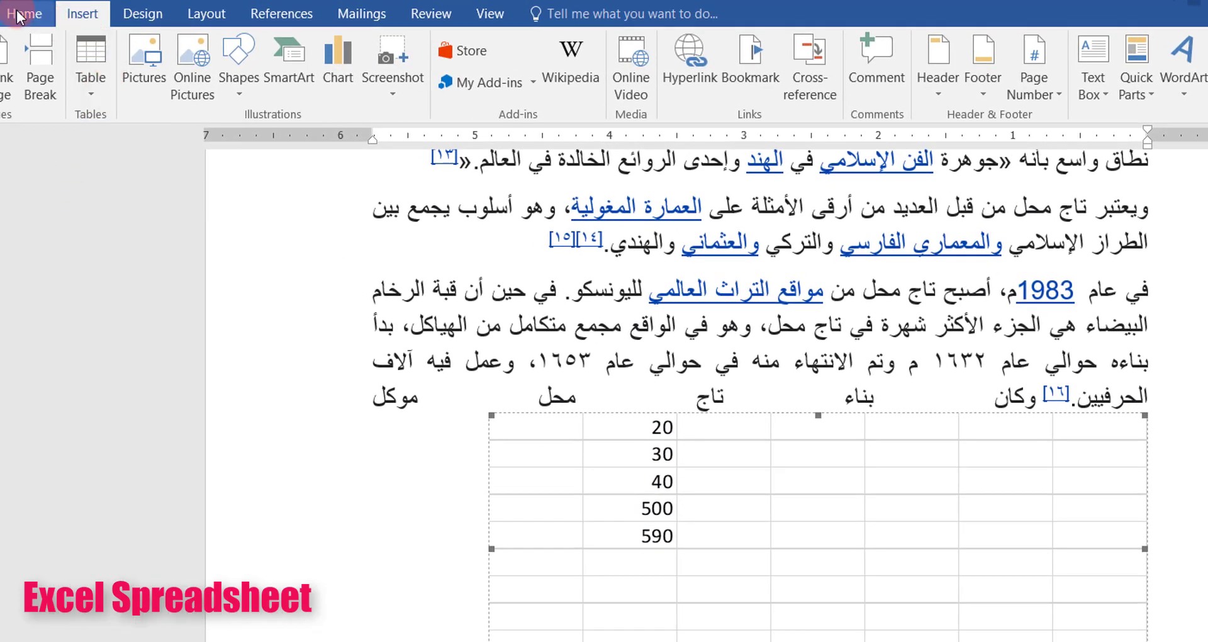
{"action": "left_click", "coordinate": [26, 11]}
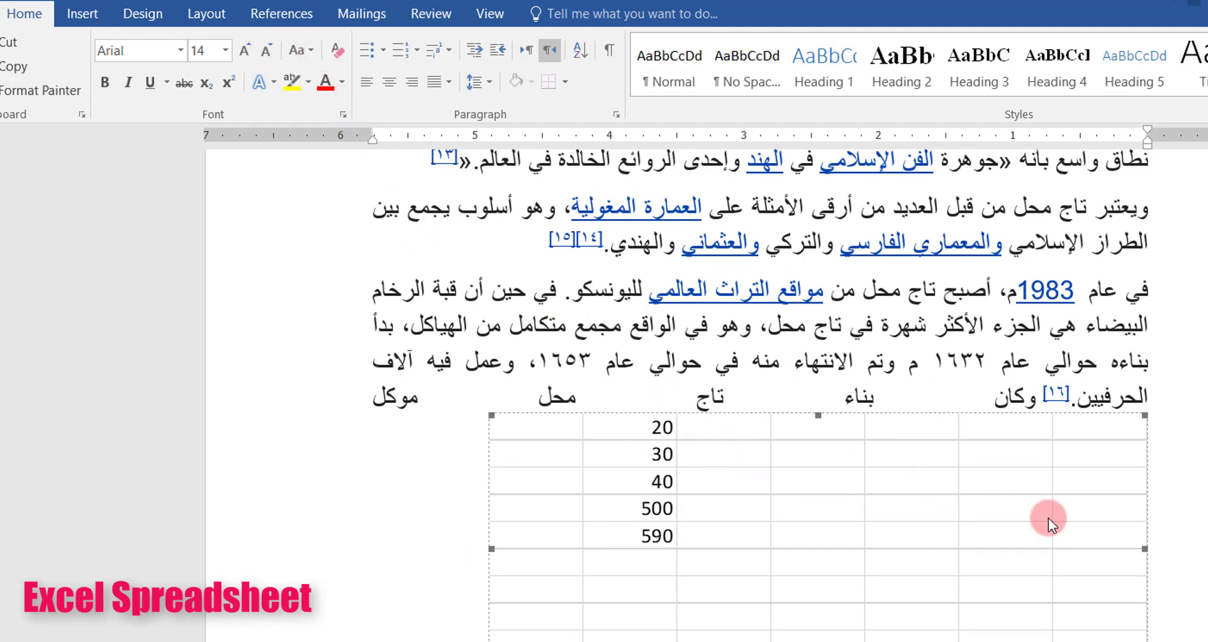
{"action": "double_click", "coordinate": [867, 486]}
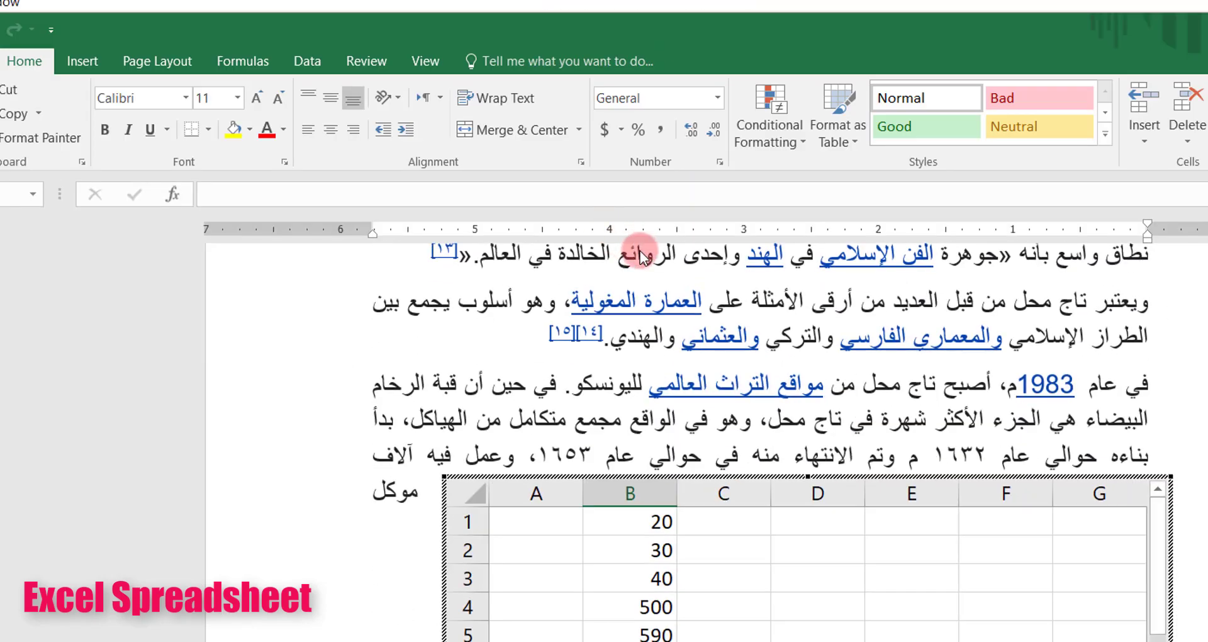
{"action": "left_click", "coordinate": [638, 555]}
{"action": "left_click_drag", "start_coordinate": [633, 519], "coordinate": [625, 632]}
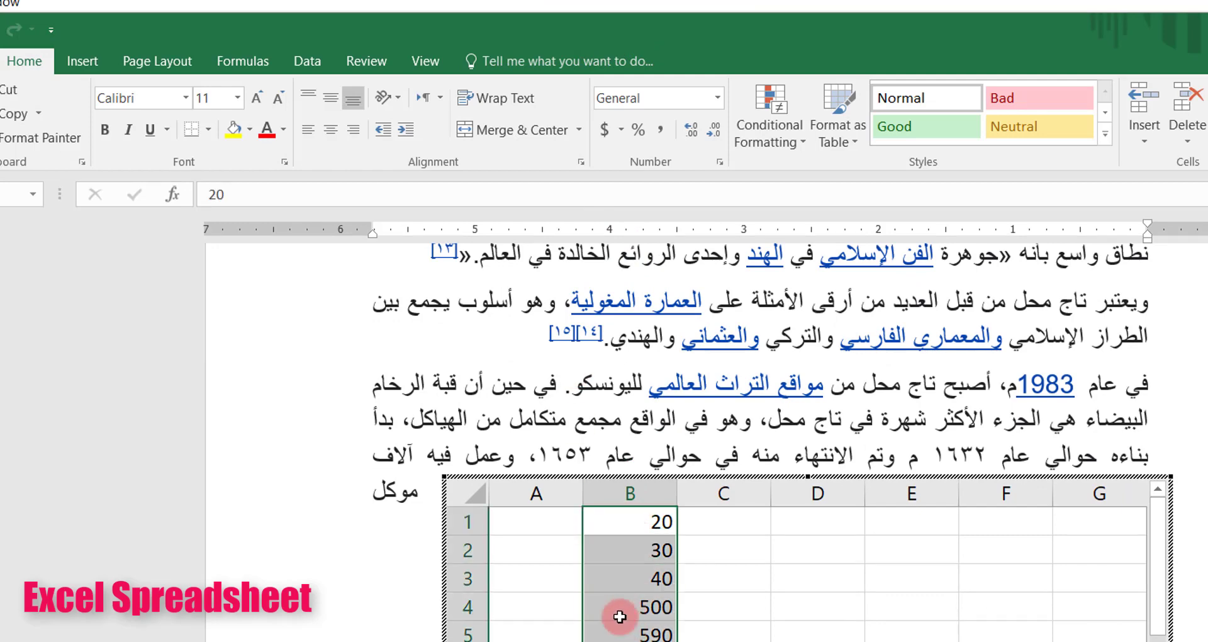
{"action": "left_click", "coordinate": [234, 137]}
{"action": "left_click", "coordinate": [266, 130]}
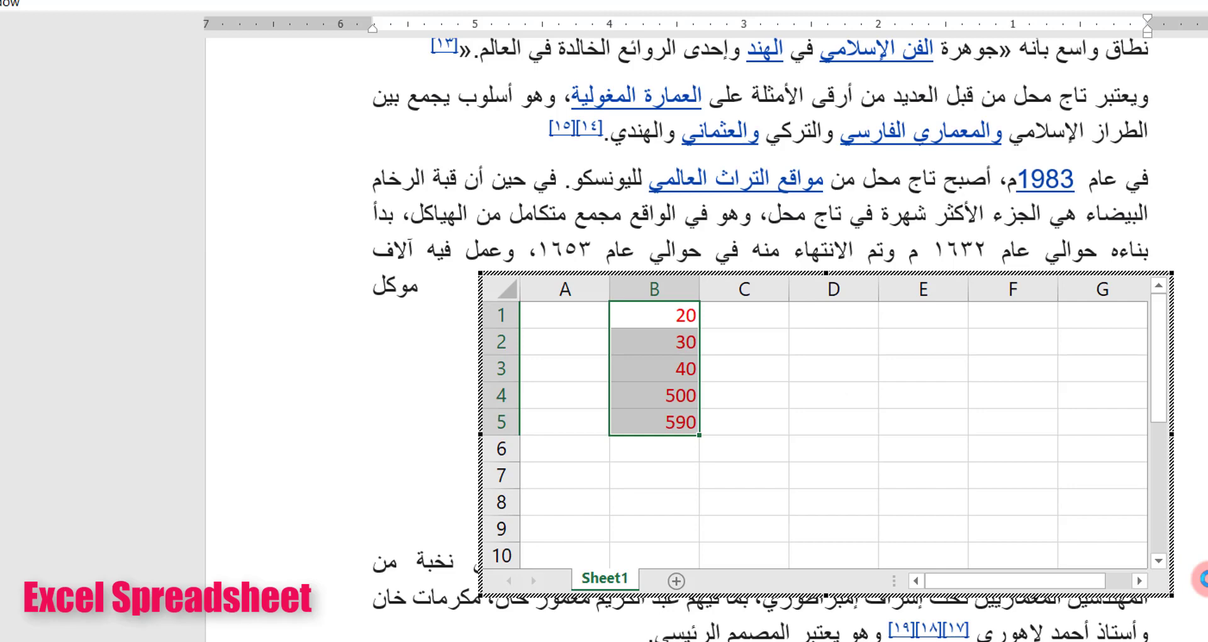
{"action": "left_click", "coordinate": [1204, 574]}
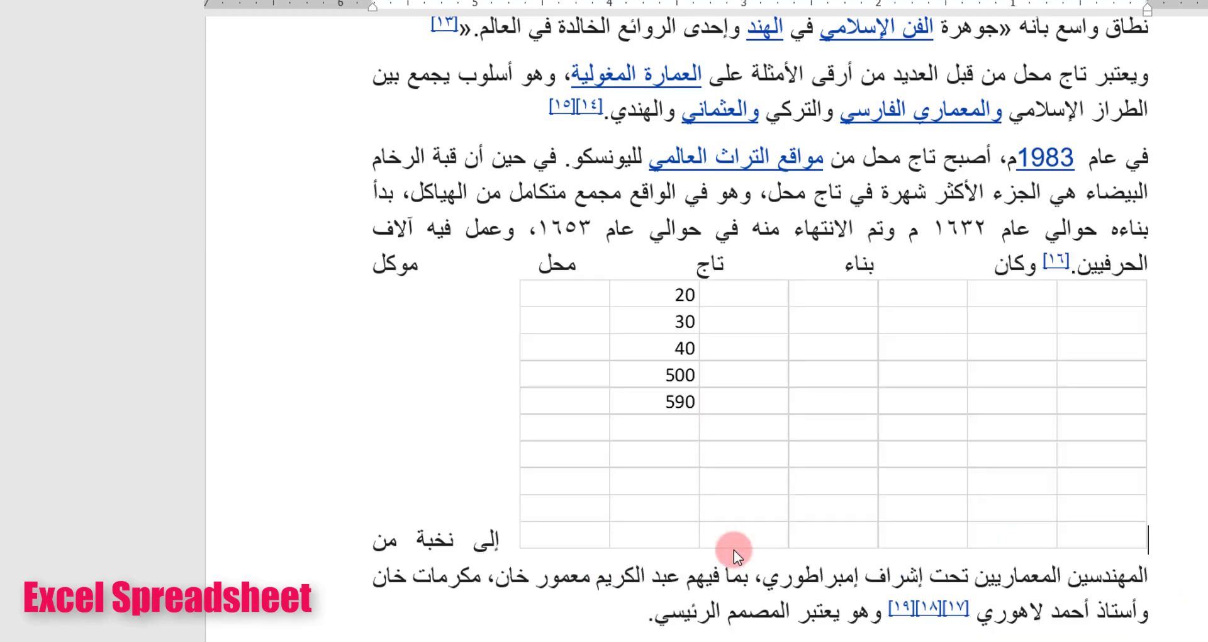
Reopen the embedded spreadsheet, set cell B3 to 500, and return to the document
{"action": "left_click", "coordinate": [704, 423]}
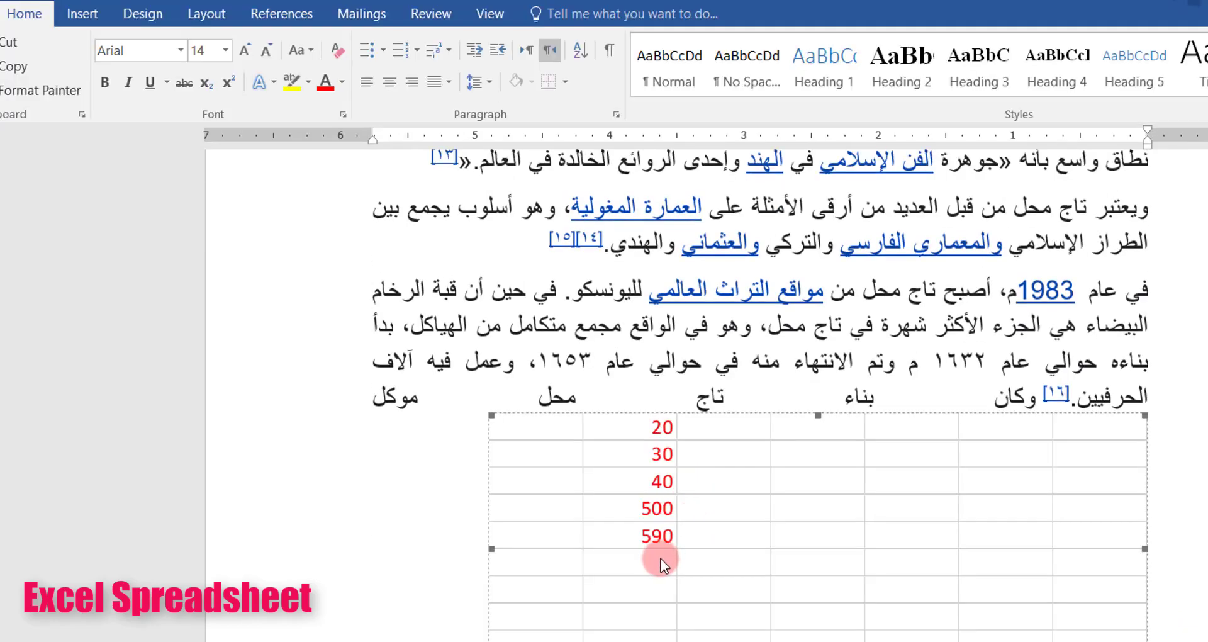
{"action": "double_click", "coordinate": [661, 553]}
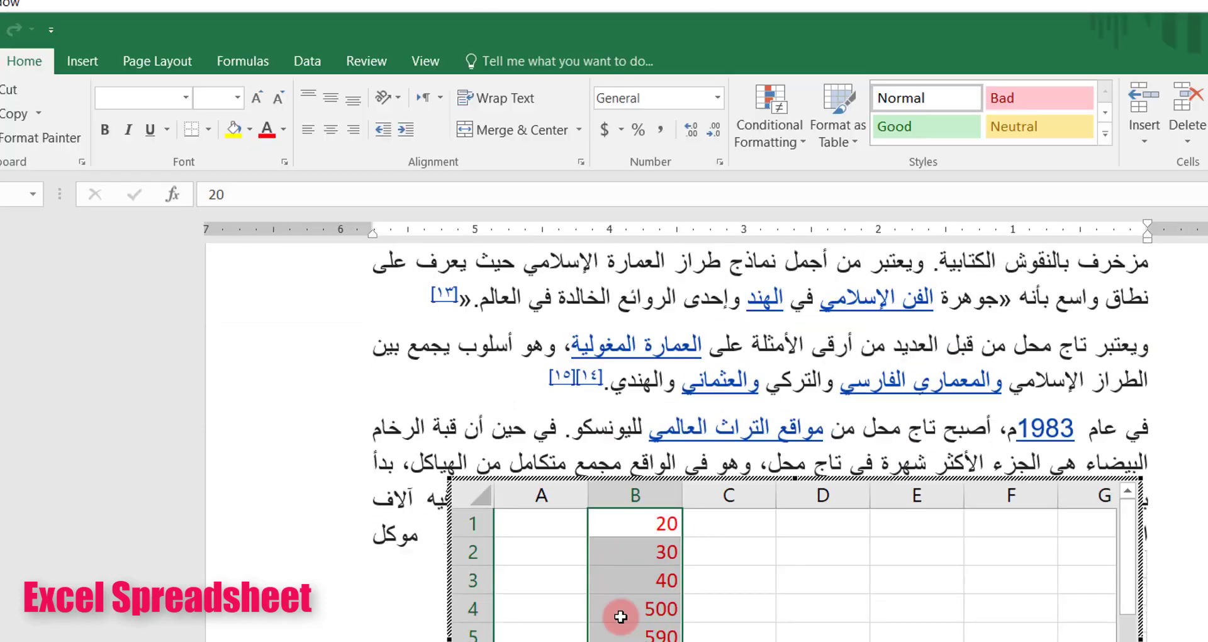
{"action": "left_click", "coordinate": [651, 530]}
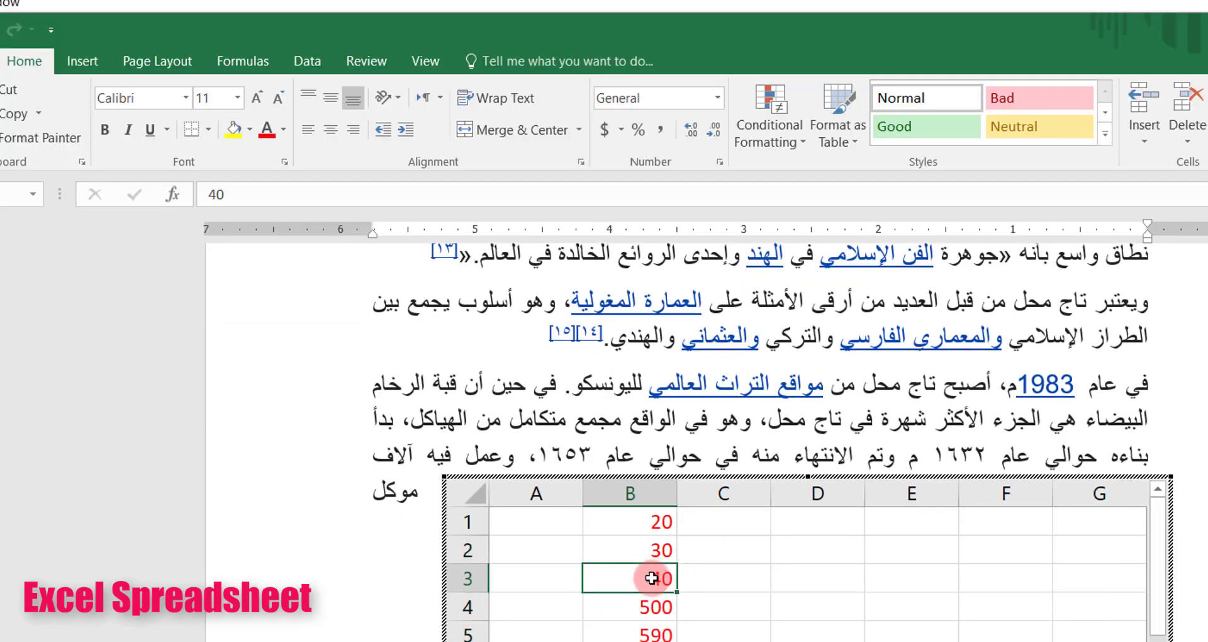
{"action": "type", "text": "500"}
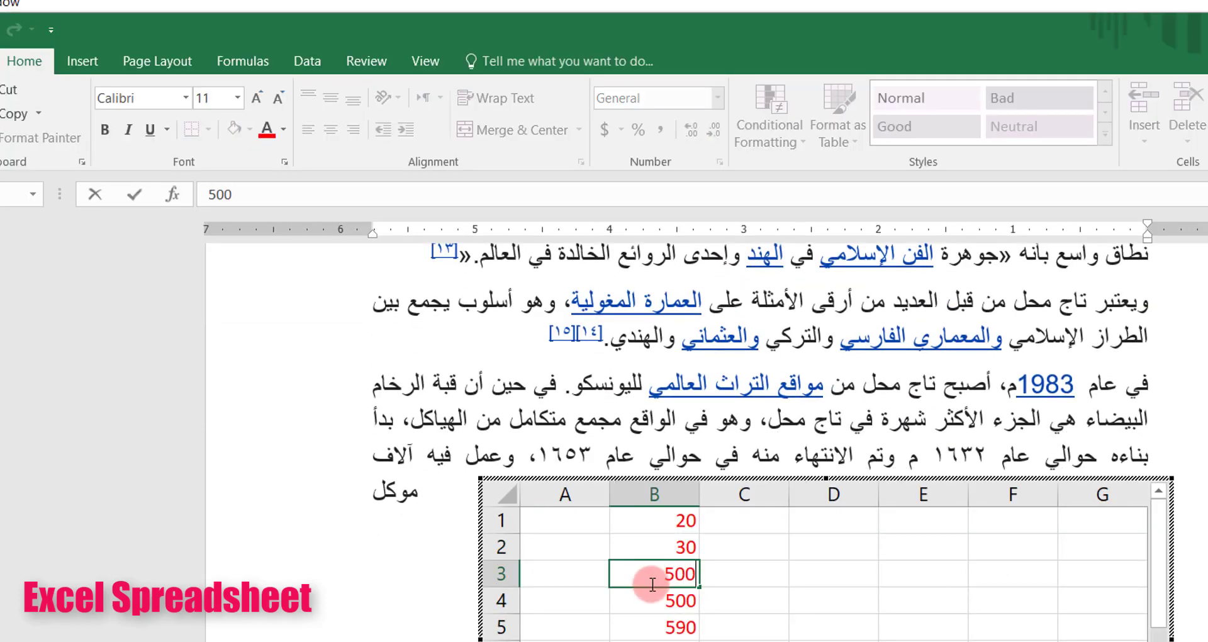
{"action": "key", "text": "Return"}
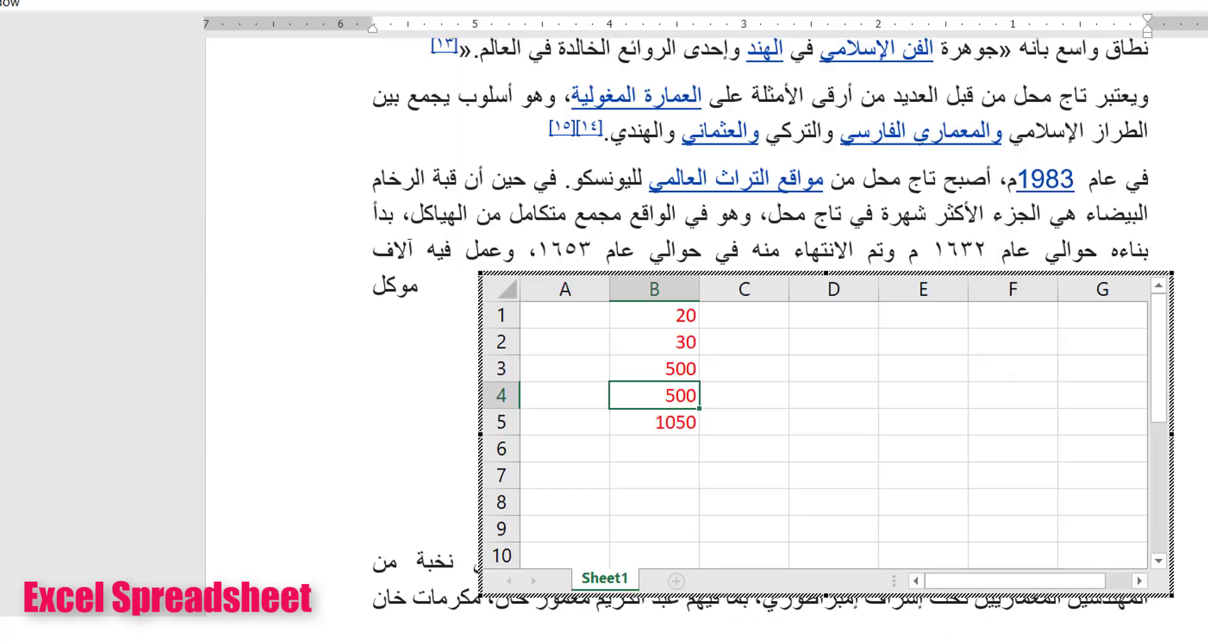
{"action": "left_click", "coordinate": [1200, 544]}
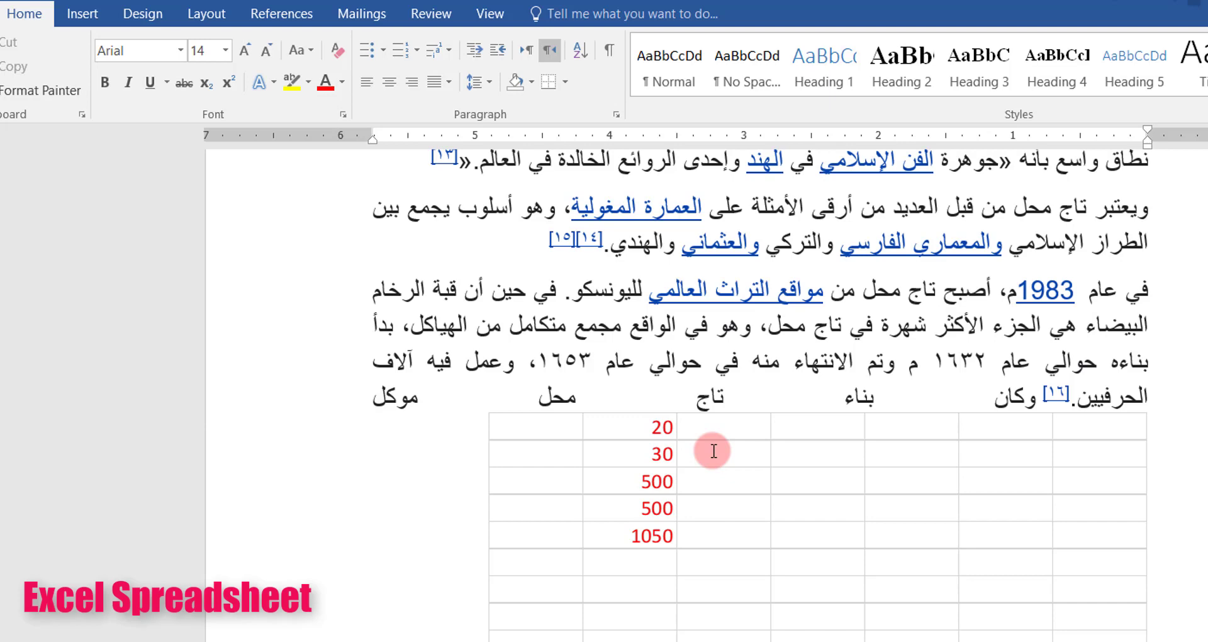
Open the embedded spreadsheet for editing once more and leave it without changing any cell
{"action": "double_click", "coordinate": [767, 463]}
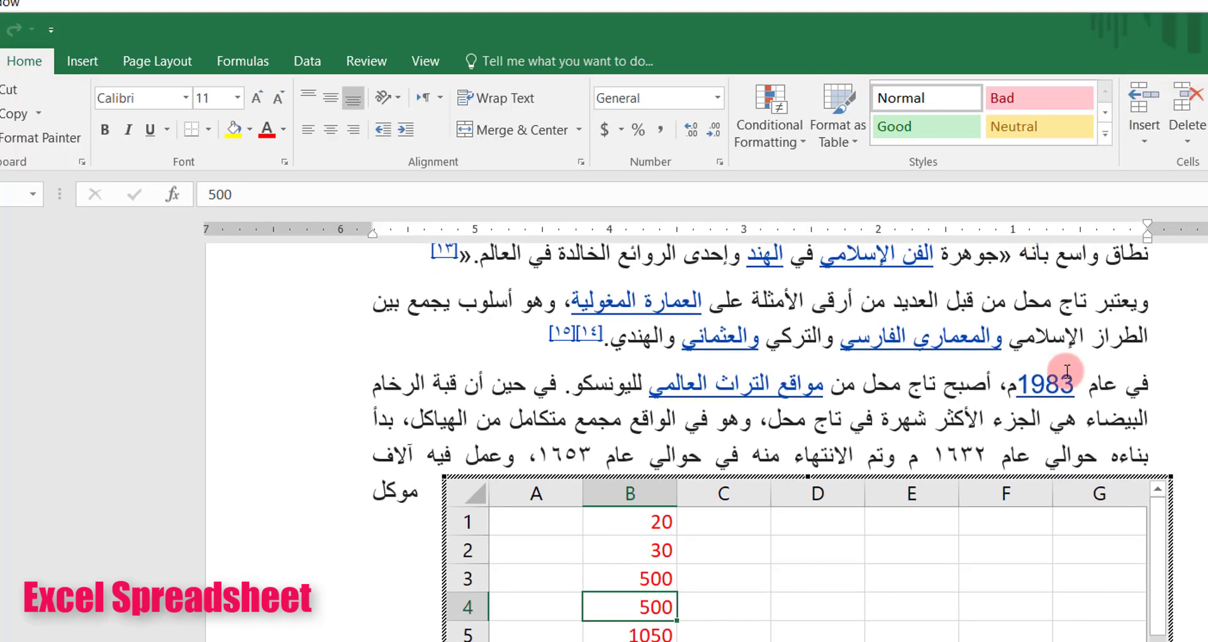
{"action": "left_click", "coordinate": [1200, 571]}
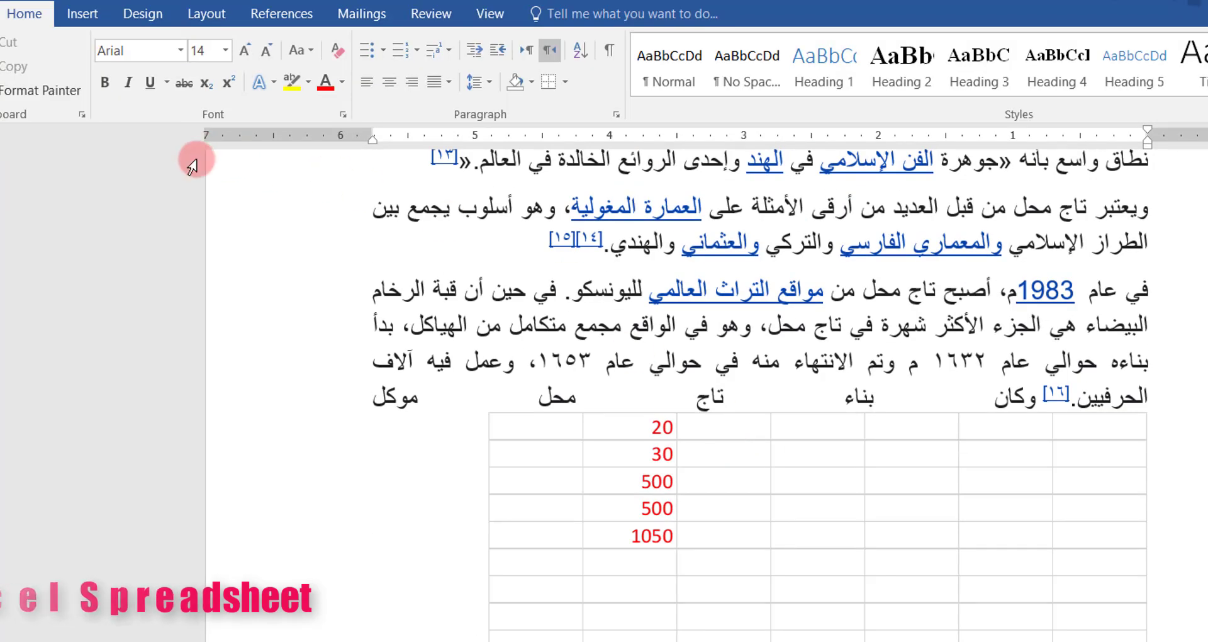
Convert the article's first paragraph from "فريق من المهندسين" onward into a table with 2 columns, separating the text at paragraphs
{"action": "scroll", "coordinate": [756, 325], "scroll_direction": "up", "scroll_amount": 4}
{"action": "scroll", "coordinate": [755, 324], "scroll_direction": "up", "scroll_amount": 3}
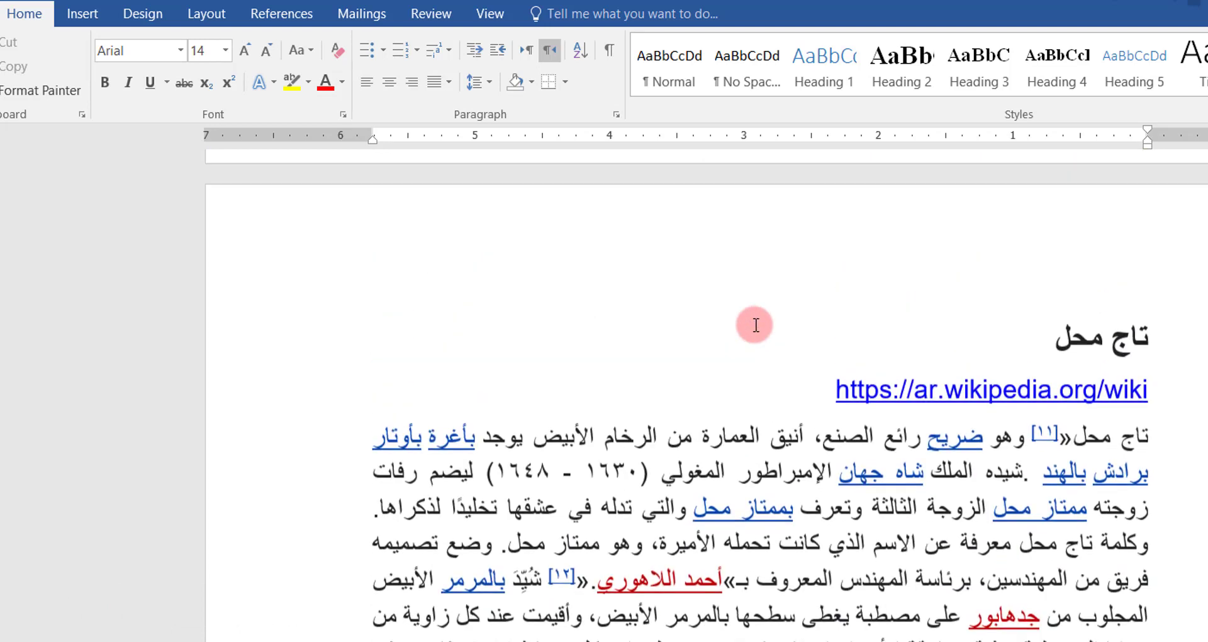
{"action": "scroll", "coordinate": [755, 322], "scroll_direction": "down", "scroll_amount": 1}
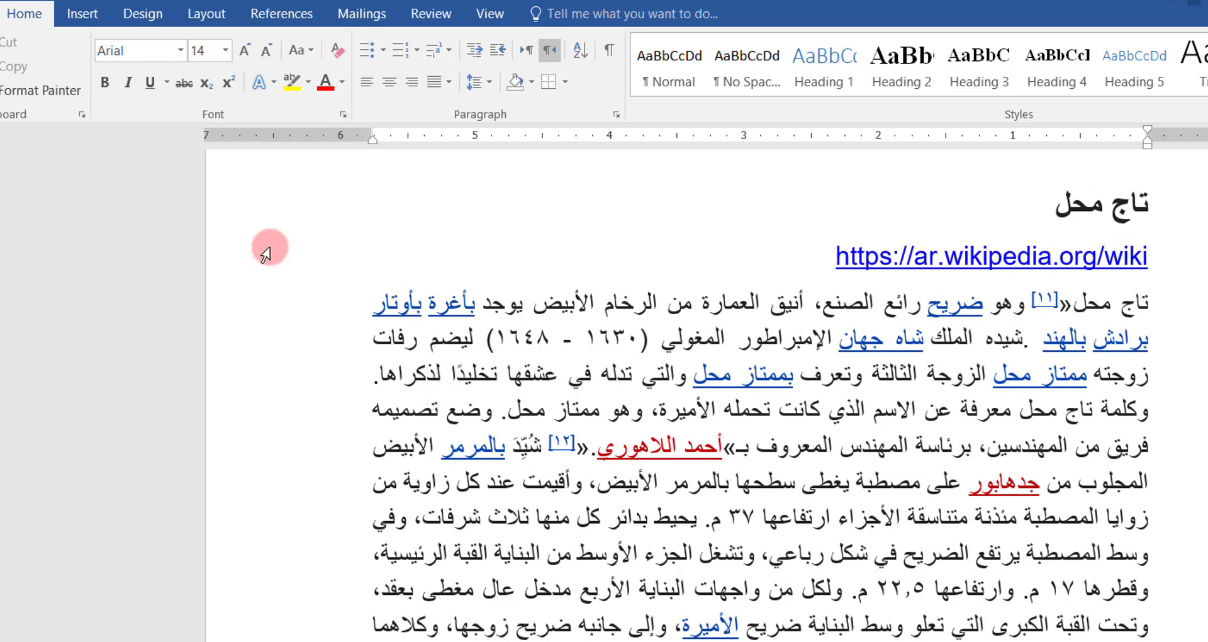
{"action": "left_click", "coordinate": [92, 18]}
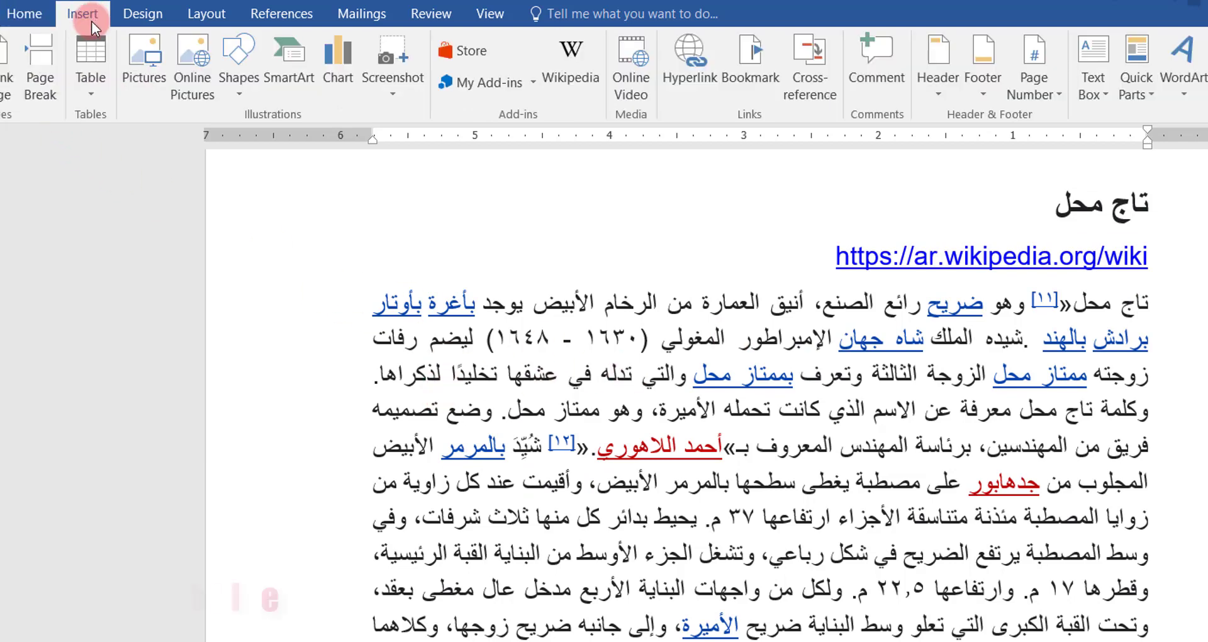
{"action": "left_click", "coordinate": [94, 90]}
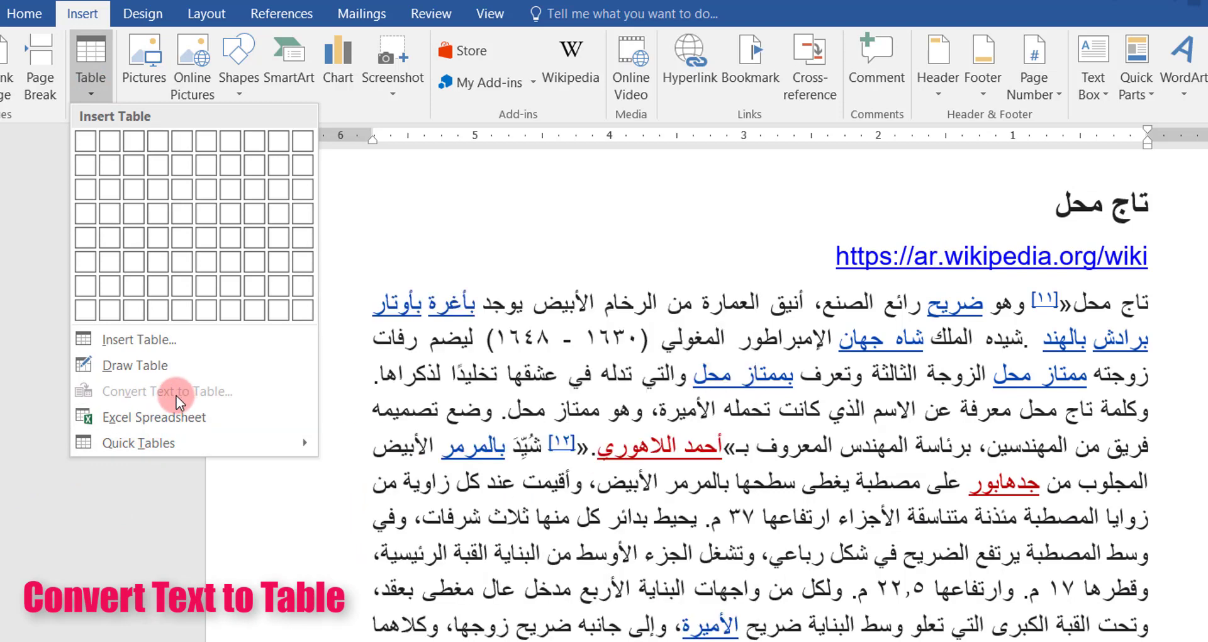
{"action": "left_click", "coordinate": [697, 508]}
{"action": "left_click_drag", "start_coordinate": [1134, 435], "coordinate": [658, 634]}
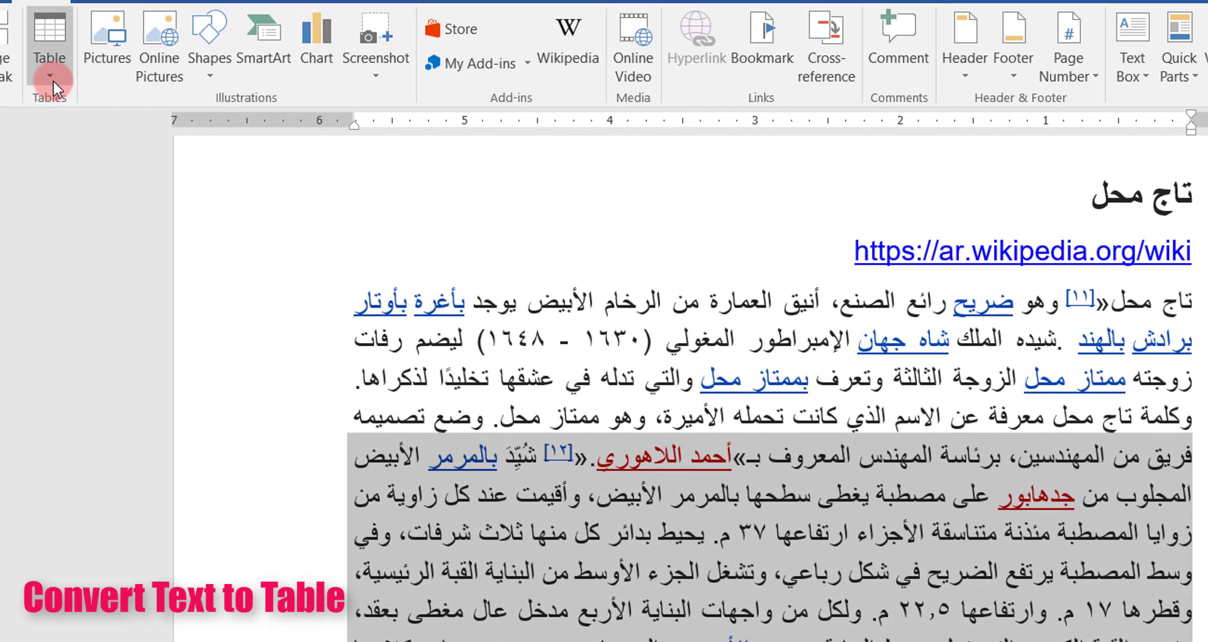
{"action": "left_click", "coordinate": [54, 81]}
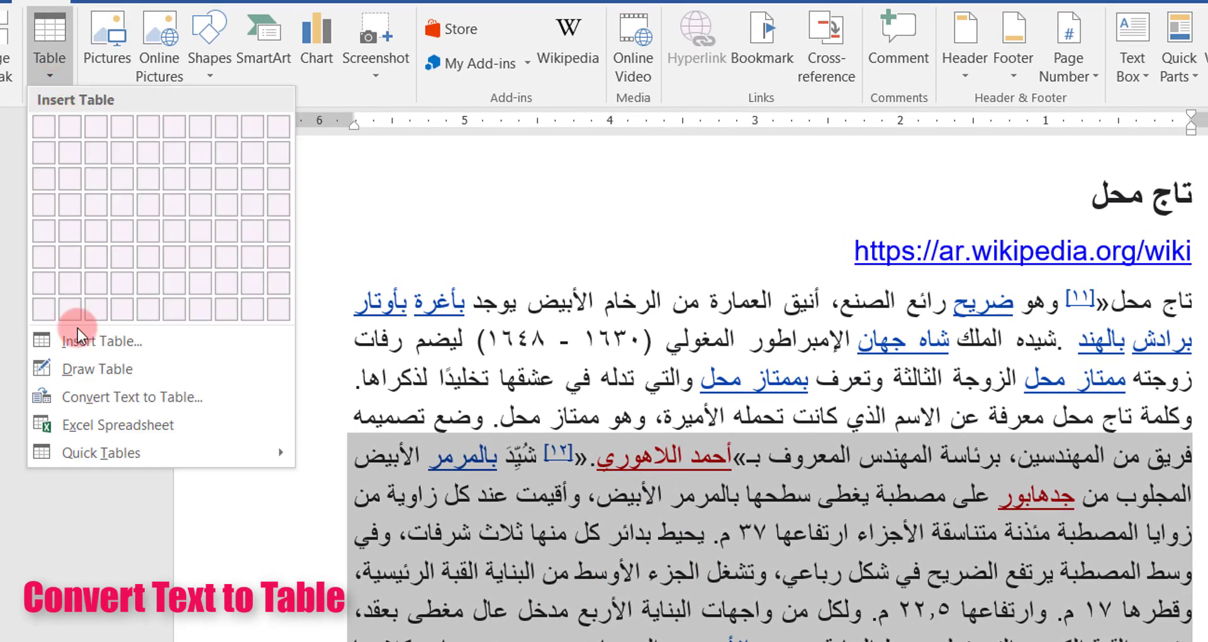
{"action": "left_click", "coordinate": [135, 395]}
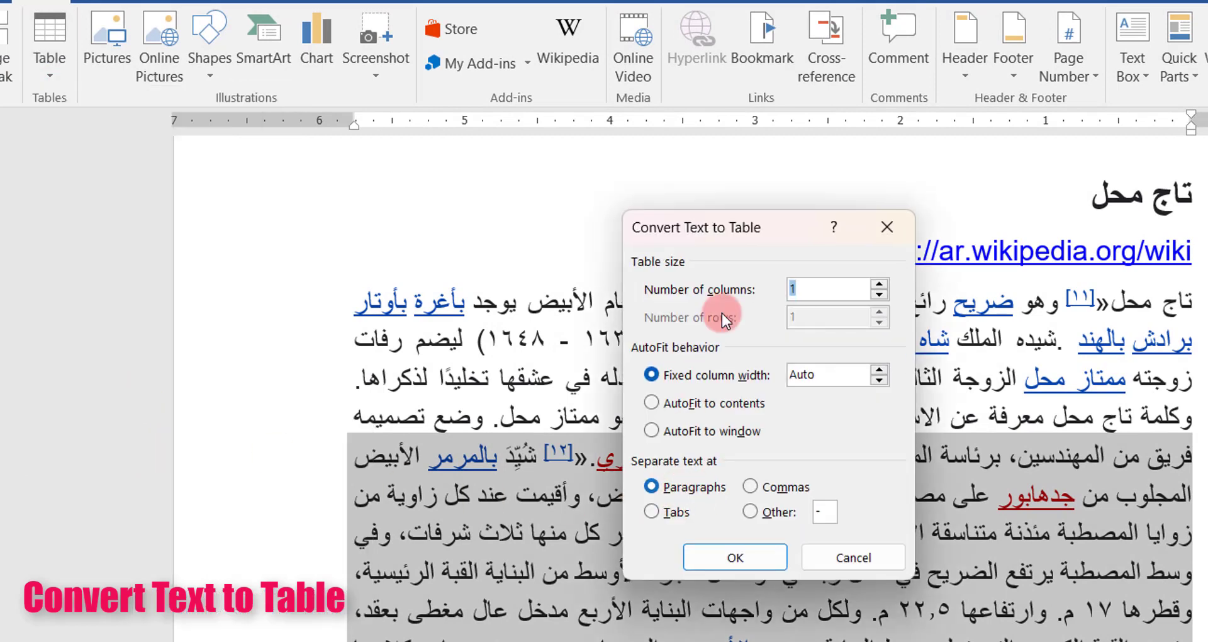
{"action": "left_click", "coordinate": [857, 291]}
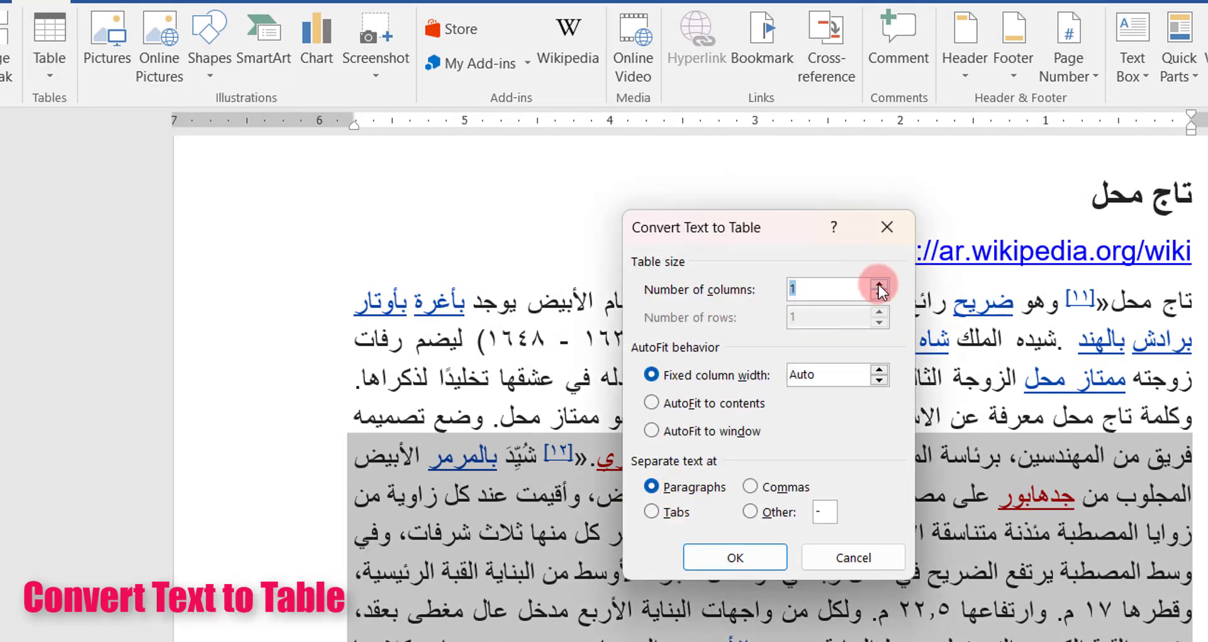
{"action": "left_click", "coordinate": [878, 285]}
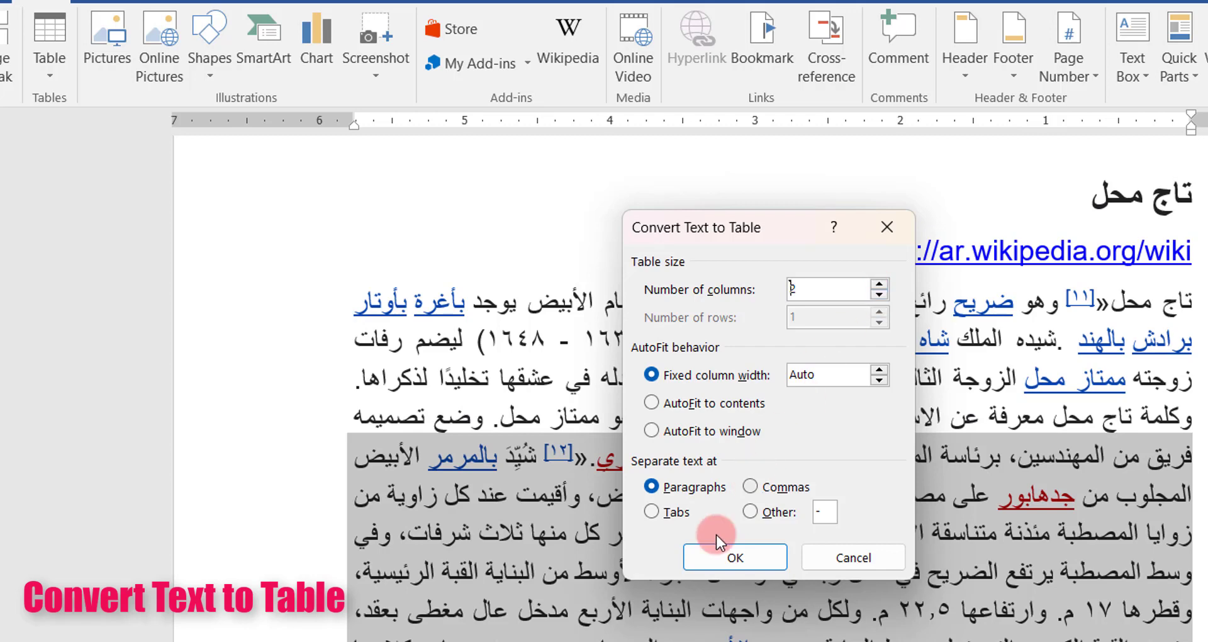
{"action": "left_click", "coordinate": [737, 558]}
{"action": "scroll", "coordinate": [888, 543], "scroll_direction": "down", "scroll_amount": 3}
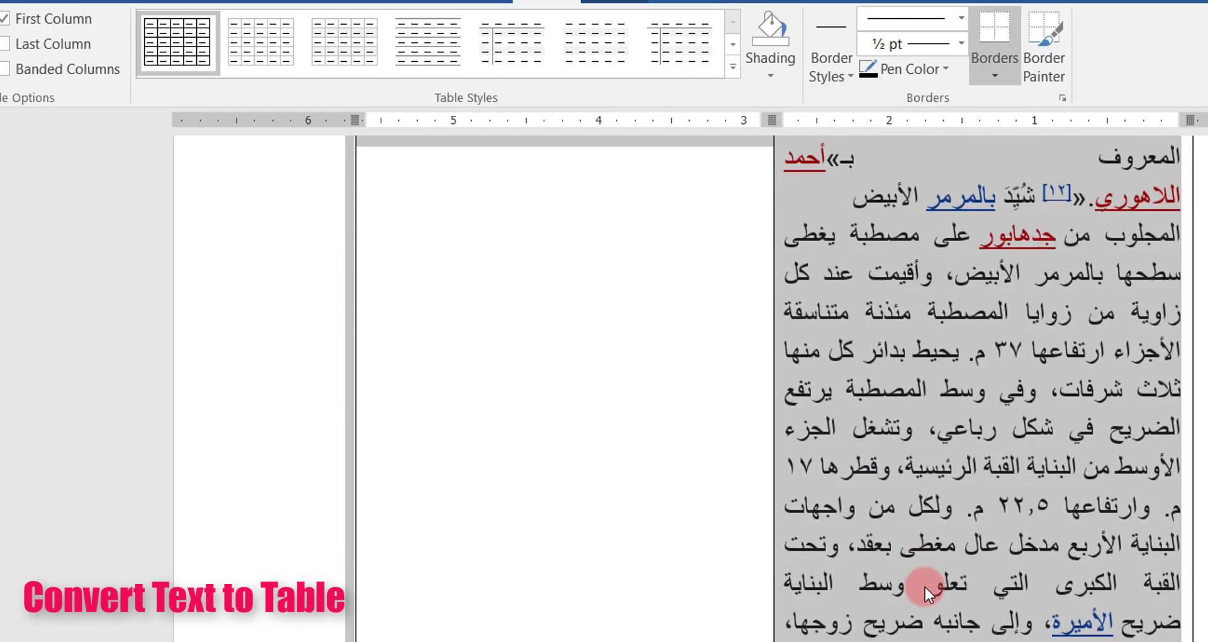
{"action": "scroll", "coordinate": [919, 526], "scroll_direction": "up", "scroll_amount": 4}
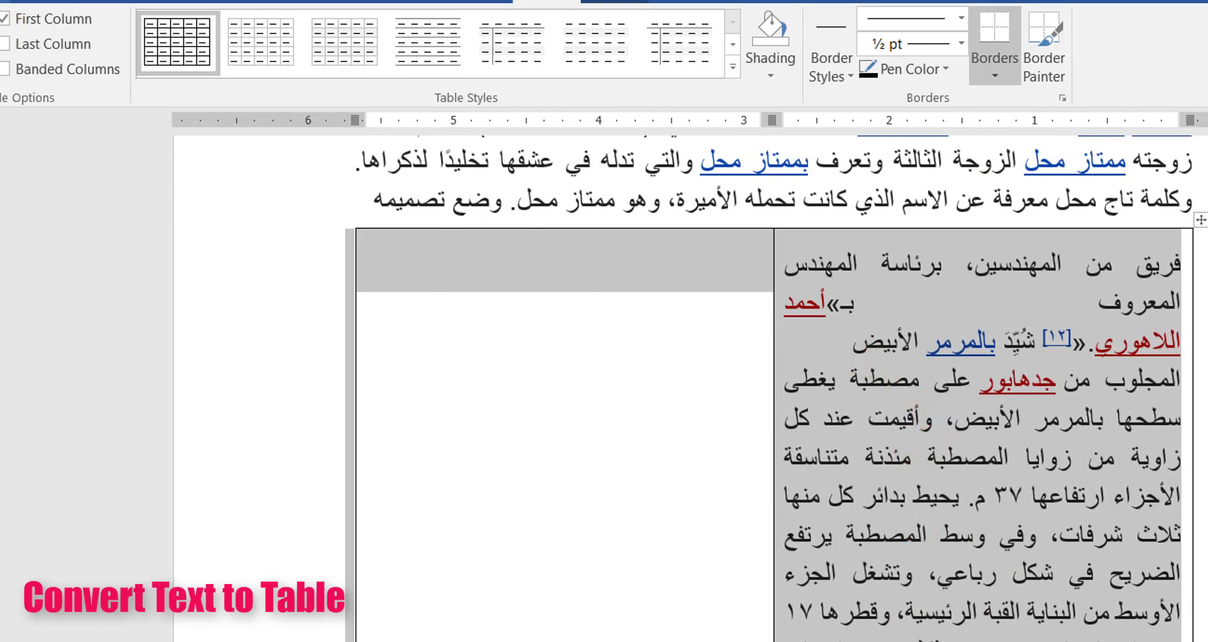
Undo the text-to-table conversion and review the Convert Text to Table options for the same selection without converting it
{"action": "key", "text": "ctrl+z"}
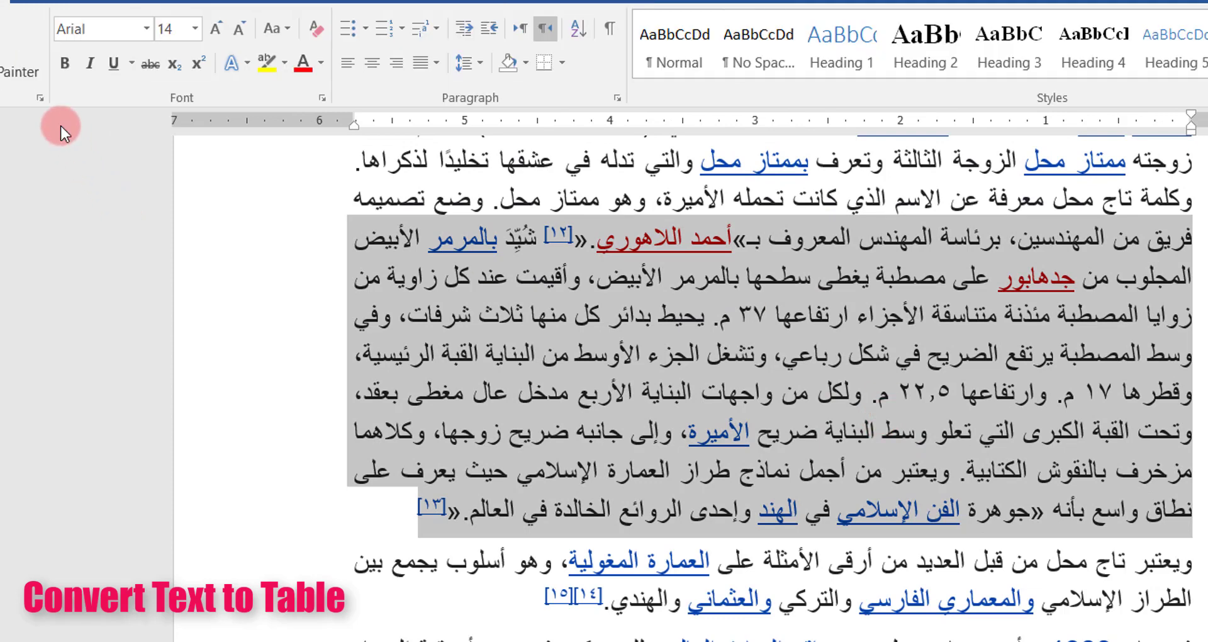
{"action": "left_click", "coordinate": [41, 2]}
{"action": "left_click", "coordinate": [51, 71]}
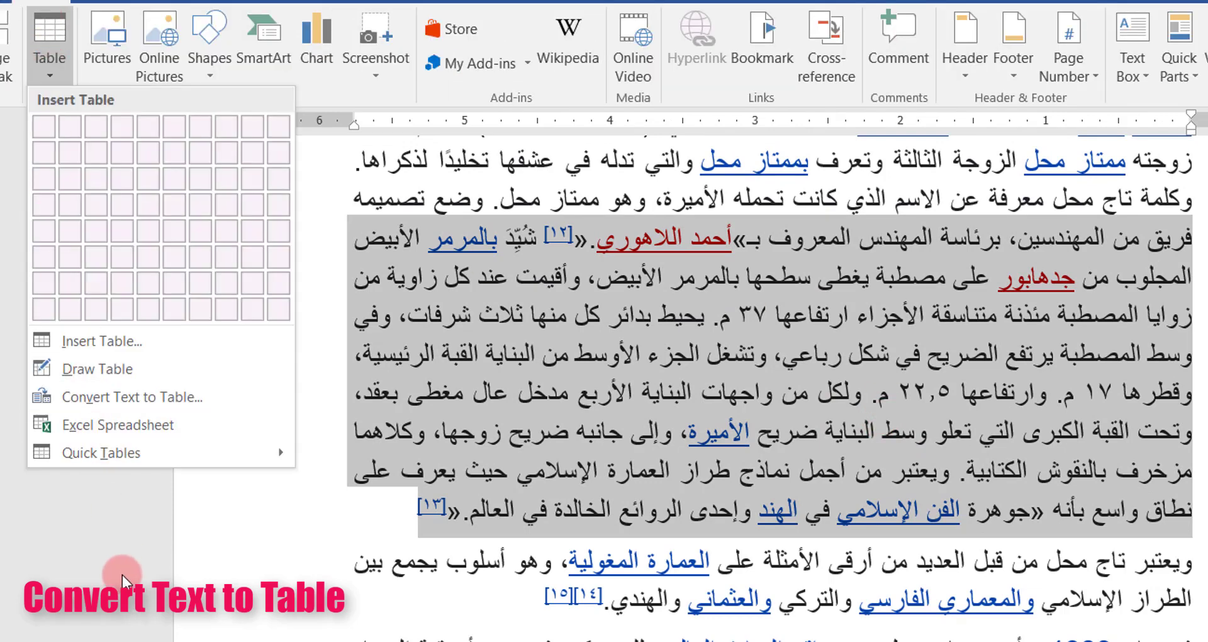
{"action": "left_click", "coordinate": [110, 392]}
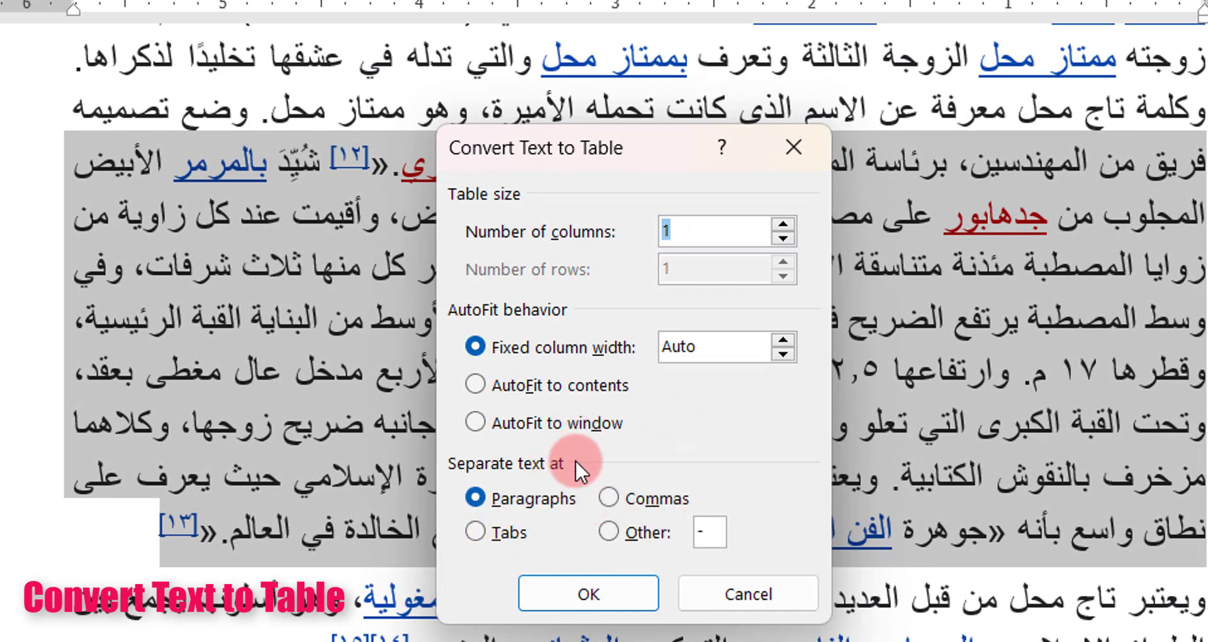
{"action": "left_click", "coordinate": [780, 601]}
Split the first paragraph into three by adding paragraph breaks after "ارتفاعها ٣٧ م" and after "ضريح زوجها،"
{"action": "left_click", "coordinate": [783, 292]}
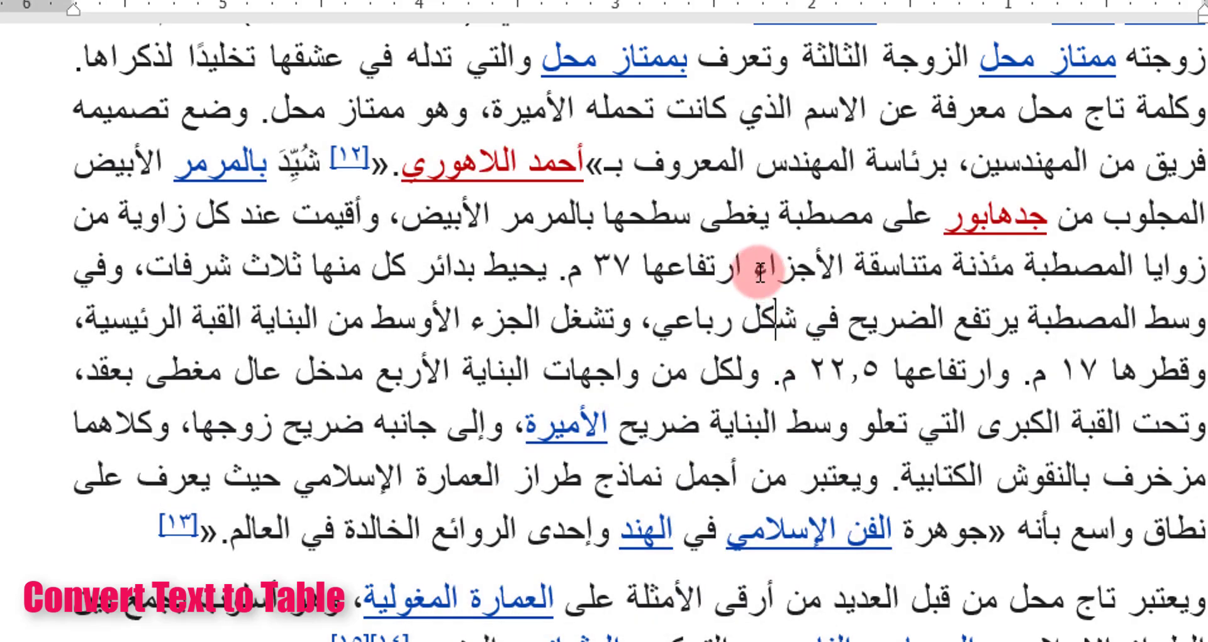
{"action": "left_click", "coordinate": [568, 267]}
{"action": "key", "text": "Return"}
{"action": "left_click", "coordinate": [701, 500]}
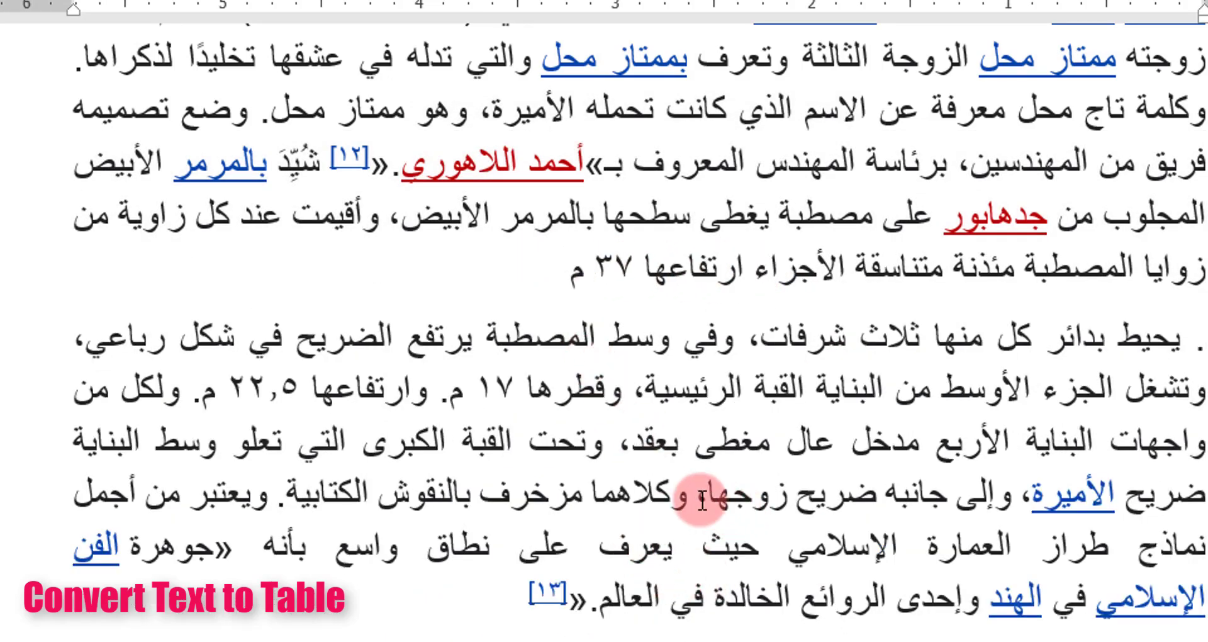
{"action": "key", "text": "Return"}
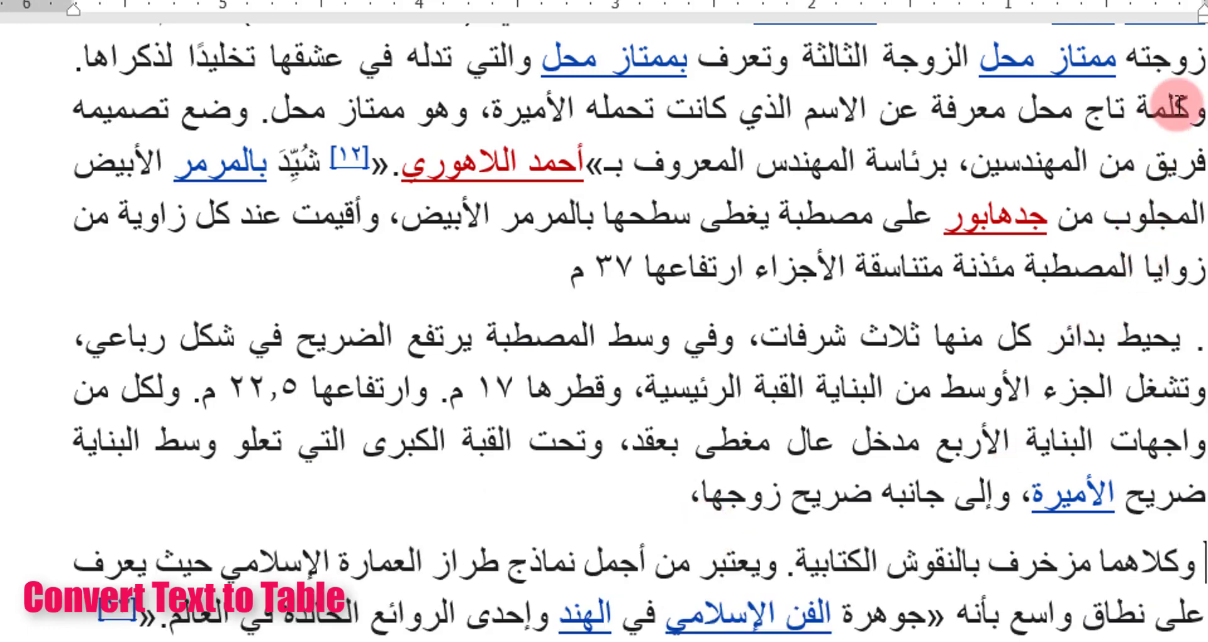
Convert the text from "زوجته ممتاز محل" through the third paragraph into a 3-column table, separating the text at paragraphs
{"action": "left_click_drag", "start_coordinate": [1198, 57], "coordinate": [142, 615]}
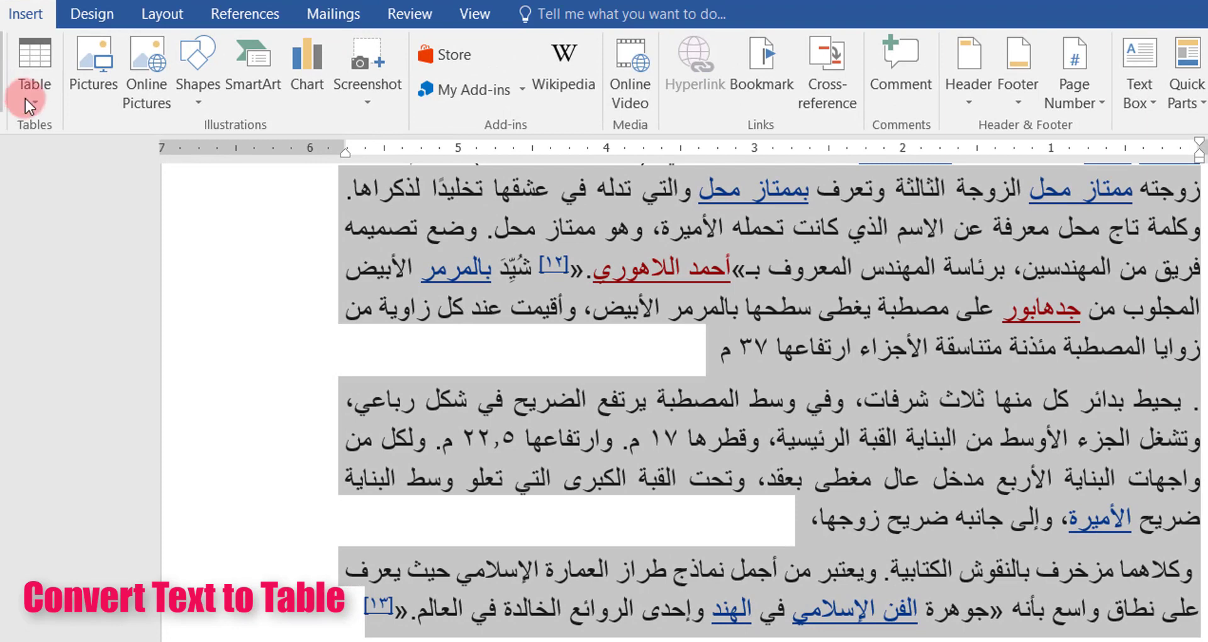
{"action": "left_click", "coordinate": [26, 99]}
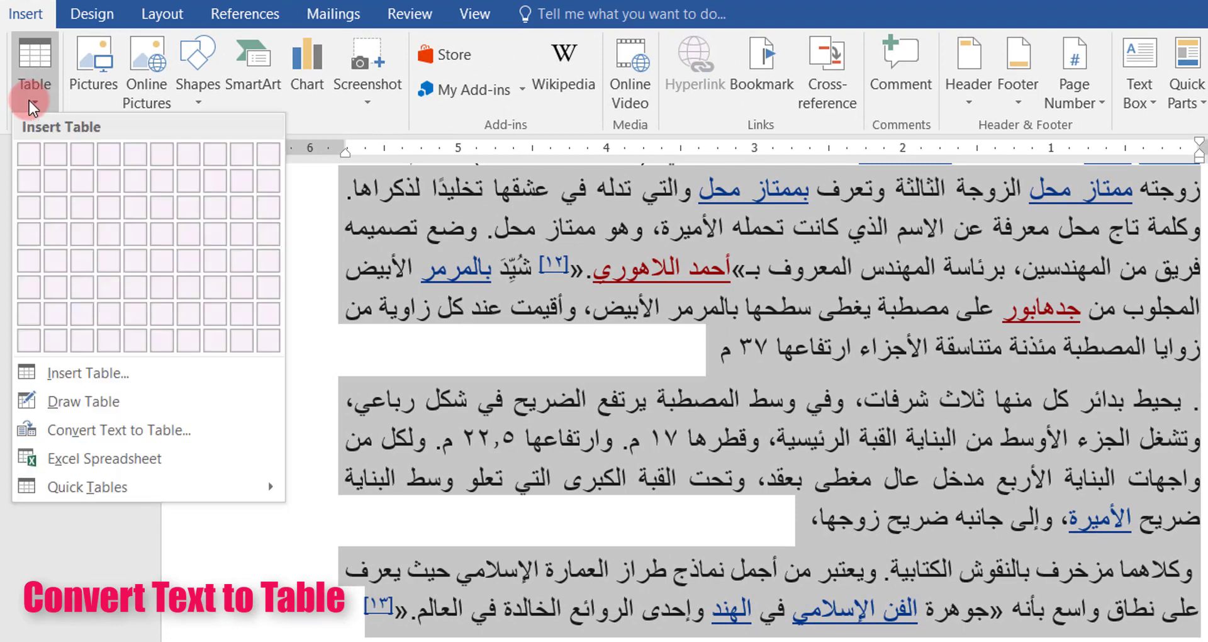
{"action": "left_click", "coordinate": [99, 430]}
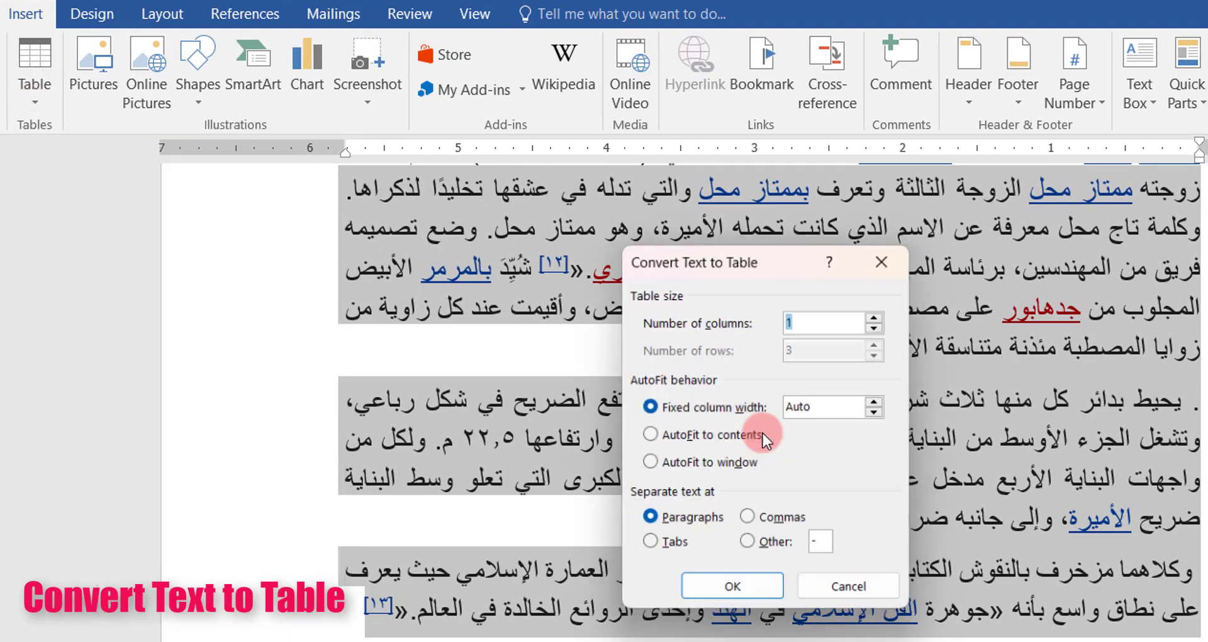
{"action": "left_click", "coordinate": [649, 521]}
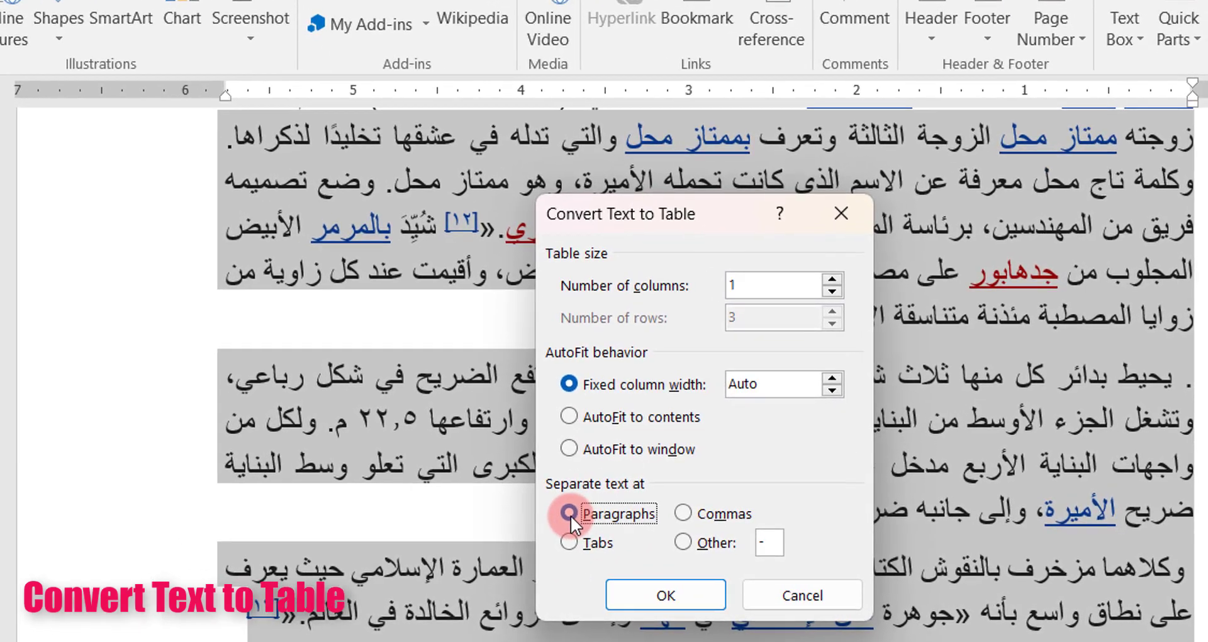
{"action": "left_click", "coordinate": [832, 279]}
{"action": "left_click", "coordinate": [832, 280]}
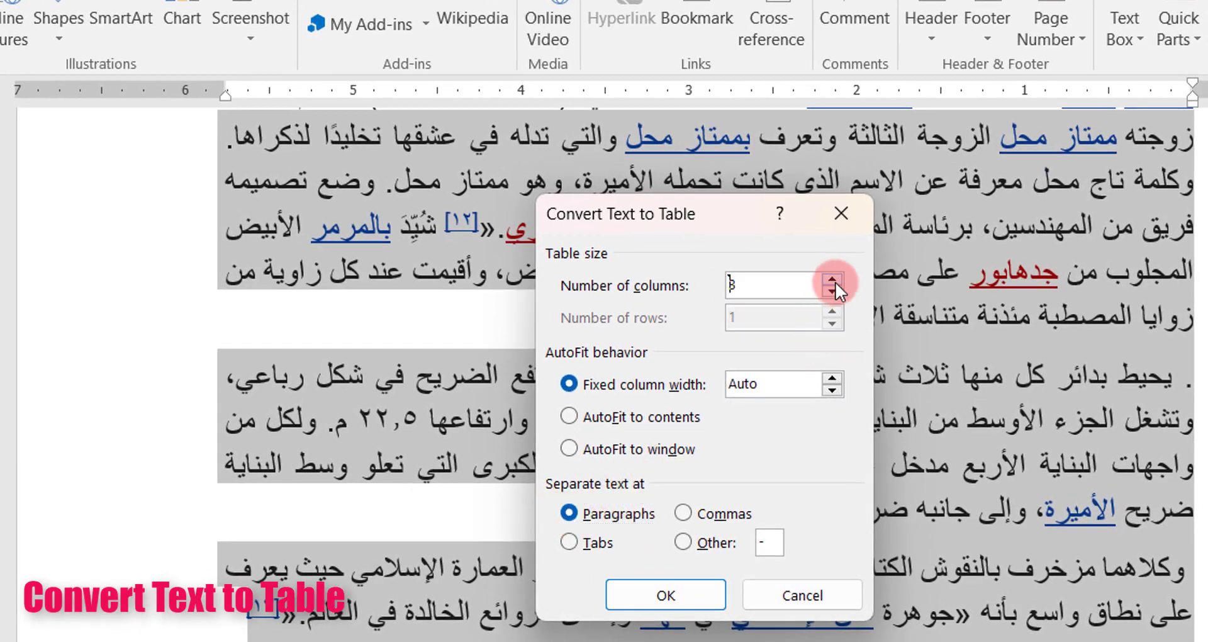
{"action": "left_click", "coordinate": [716, 588]}
{"action": "left_click", "coordinate": [969, 344]}
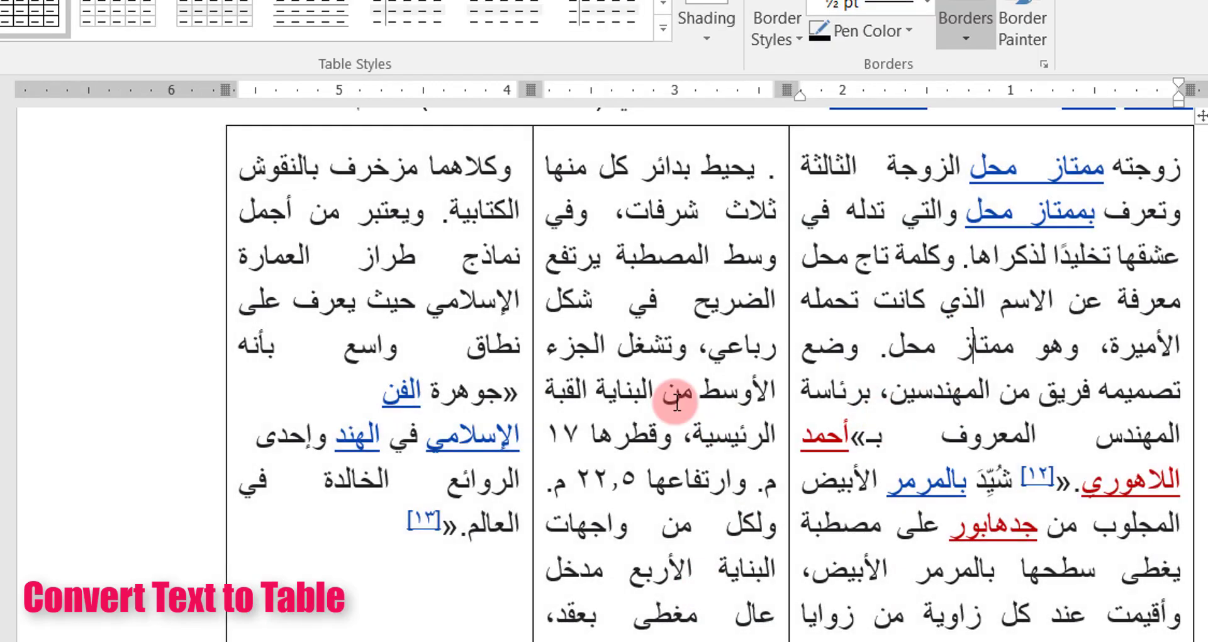
{"action": "scroll", "coordinate": [877, 419], "scroll_direction": "up", "scroll_amount": 3}
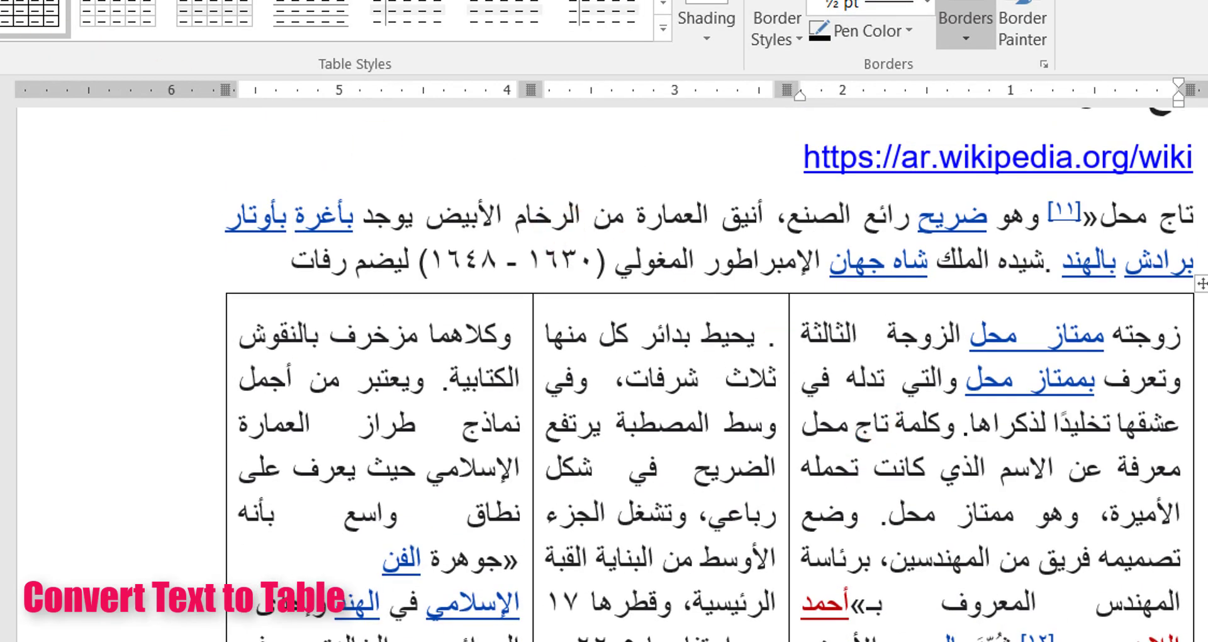
Undo the 3-column conversion and convert the same text into a 2-column table separated at paragraphs
{"action": "key", "text": "ctrl+z"}
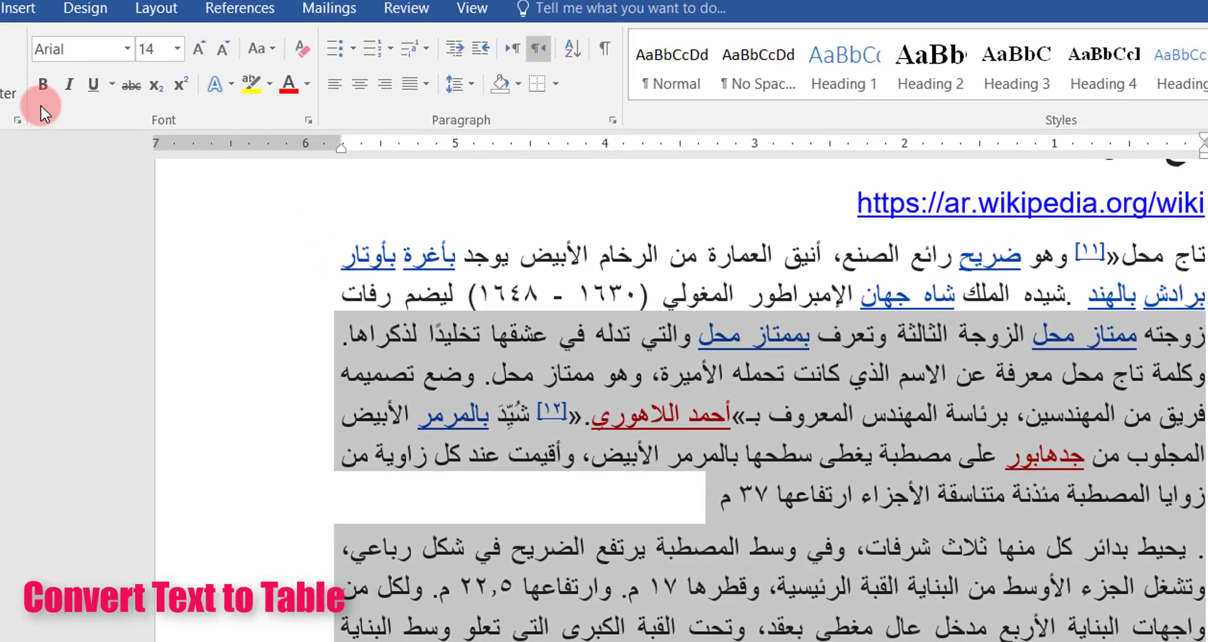
{"action": "left_click", "coordinate": [36, 20]}
{"action": "left_click", "coordinate": [40, 92]}
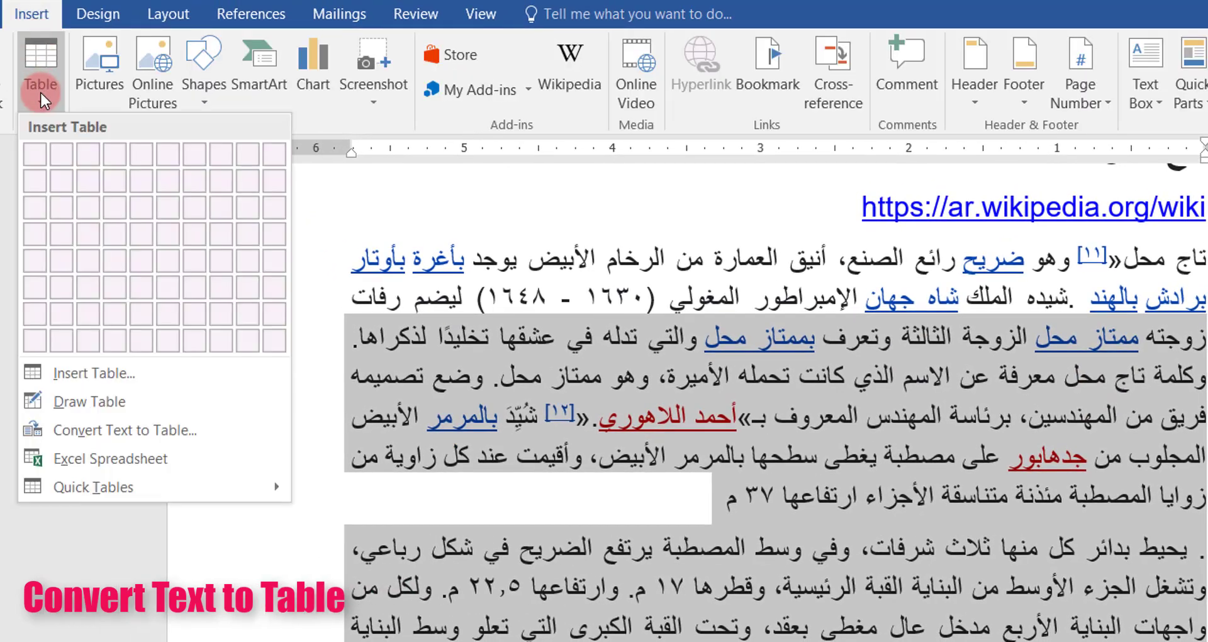
{"action": "left_click", "coordinate": [95, 431]}
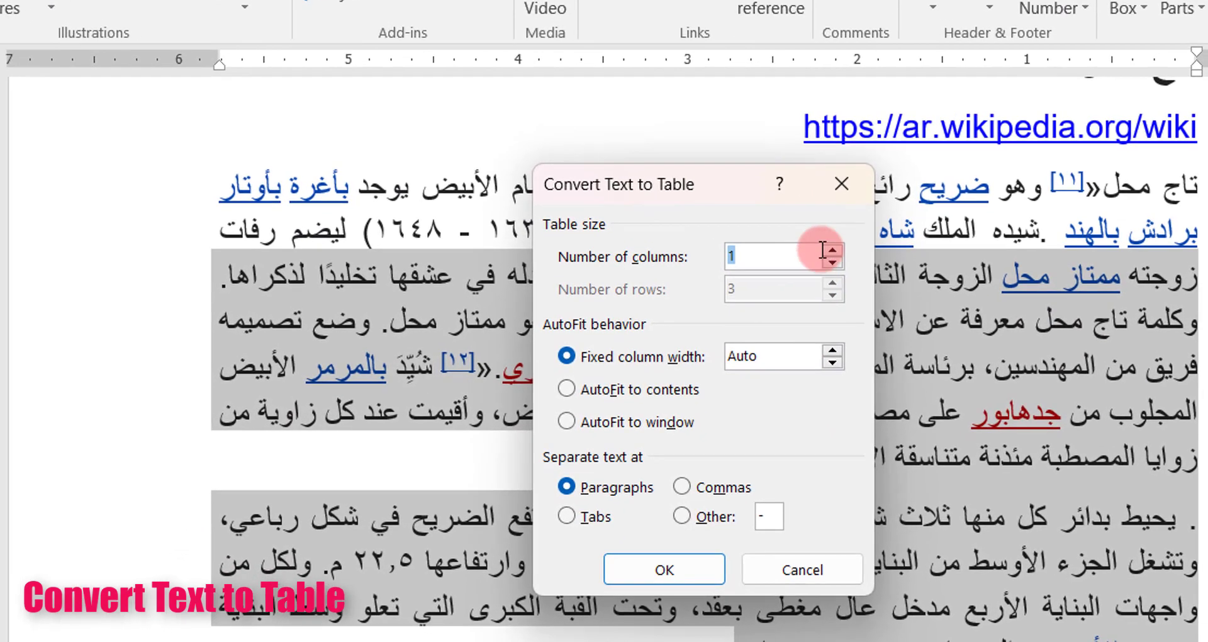
{"action": "left_click", "coordinate": [832, 250]}
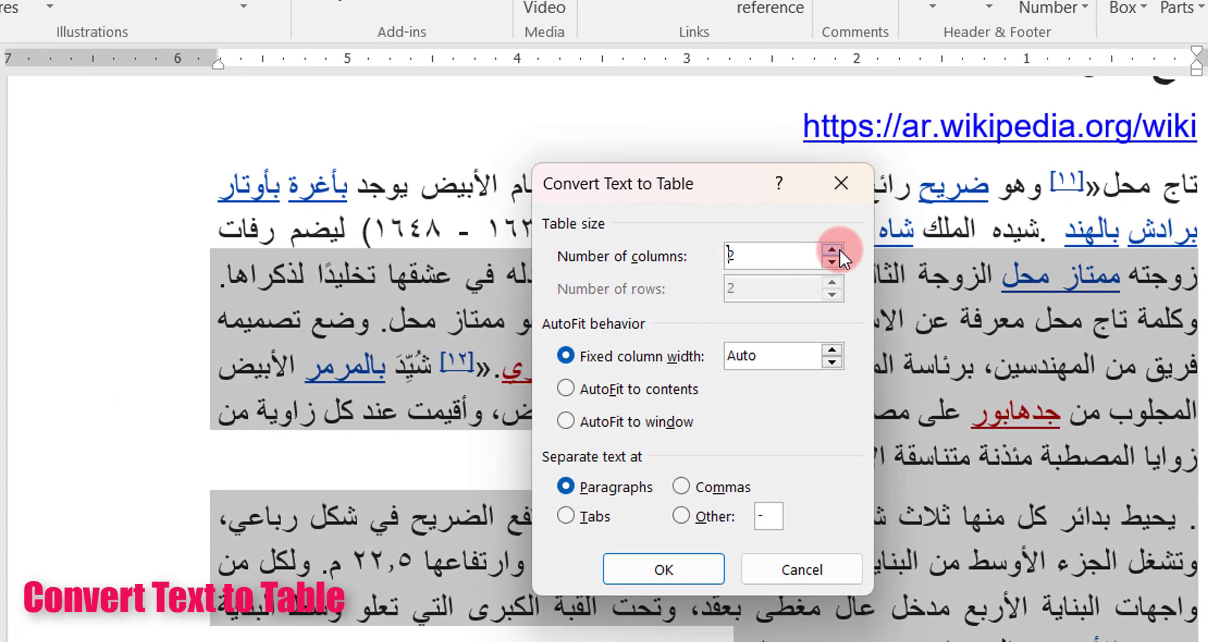
{"action": "left_click", "coordinate": [664, 569]}
{"action": "scroll", "coordinate": [775, 505], "scroll_direction": "down", "scroll_amount": 3}
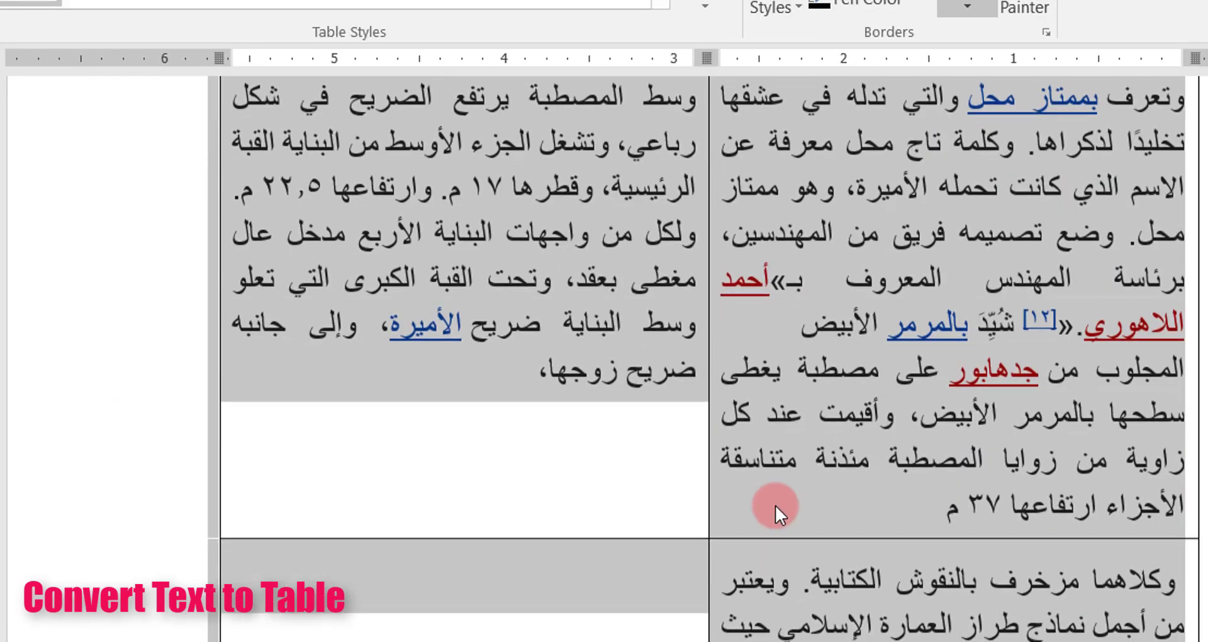
{"action": "scroll", "coordinate": [709, 358], "scroll_direction": "up", "scroll_amount": 3}
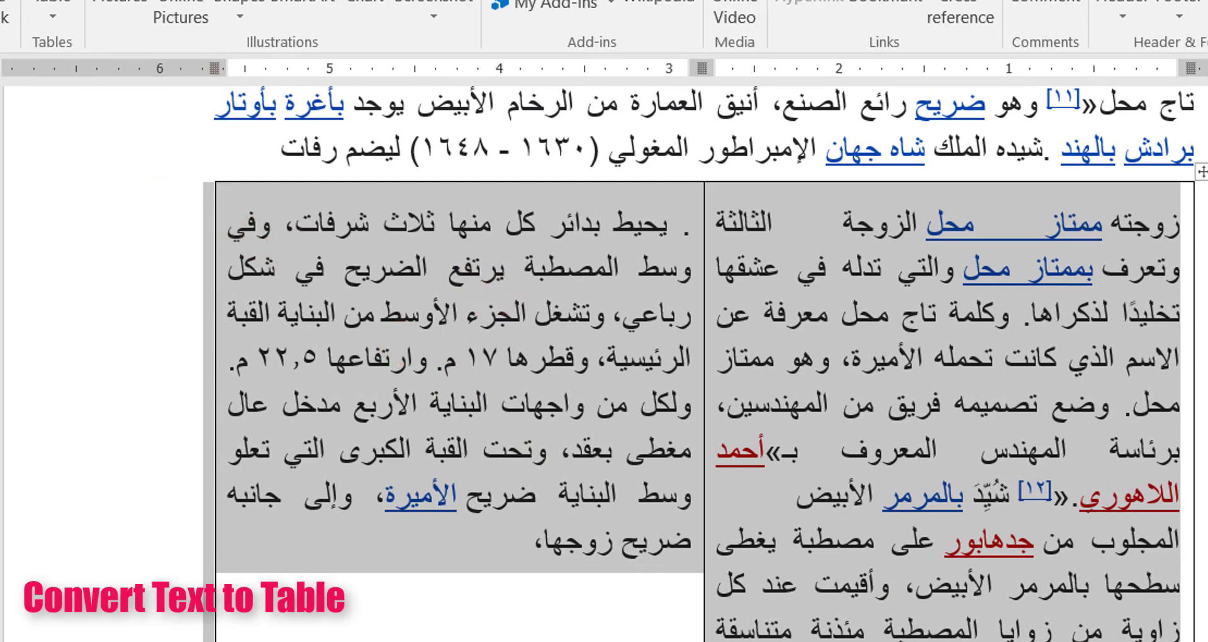
Undo the 2-column conversion and rejoin the text into one paragraph by removing both added paragraph breaks
{"action": "key", "text": "ctrl+z"}
{"action": "left_click", "coordinate": [706, 277]}
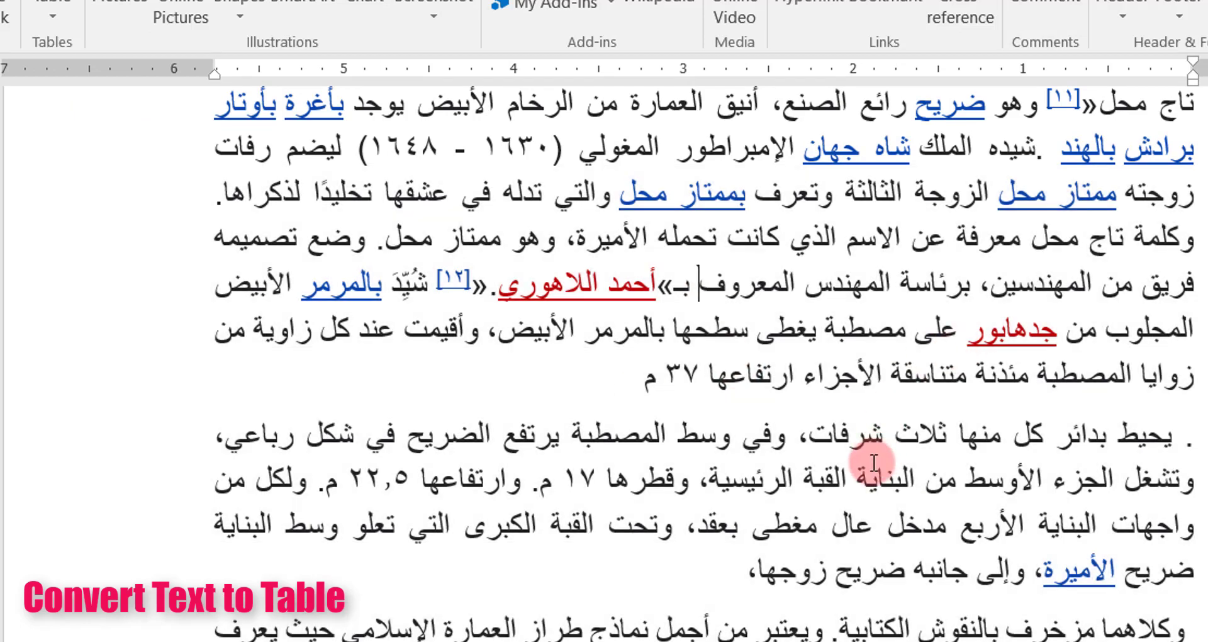
{"action": "key", "text": "Delete"}
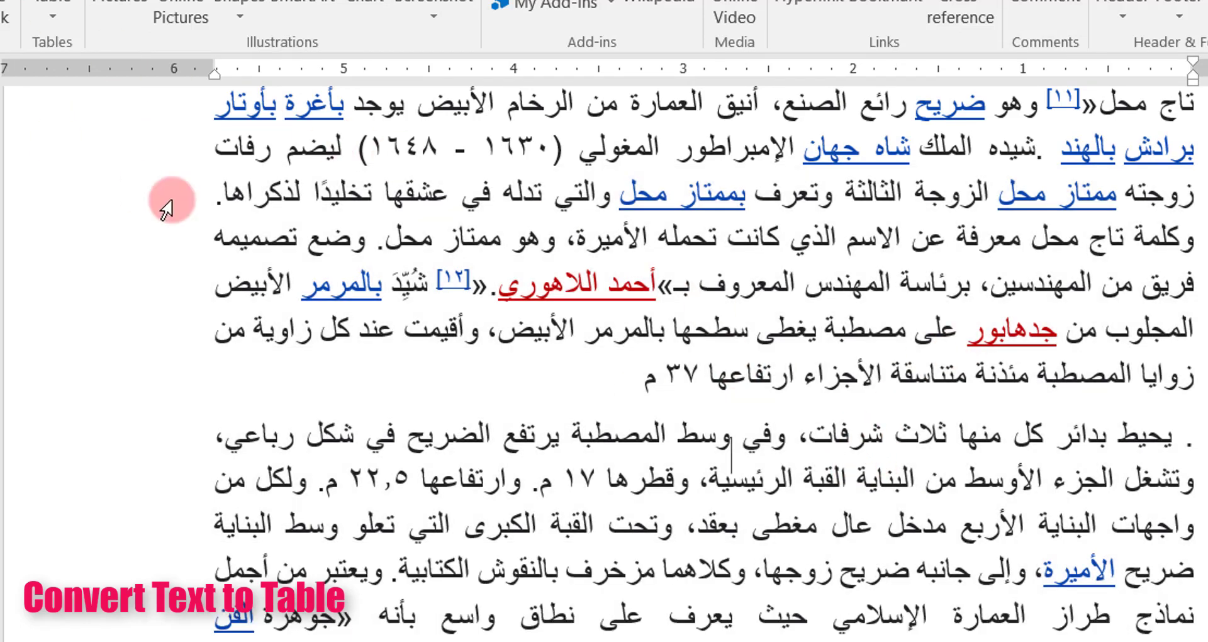
{"action": "left_click", "coordinate": [640, 375]}
{"action": "key", "text": "Delete"}
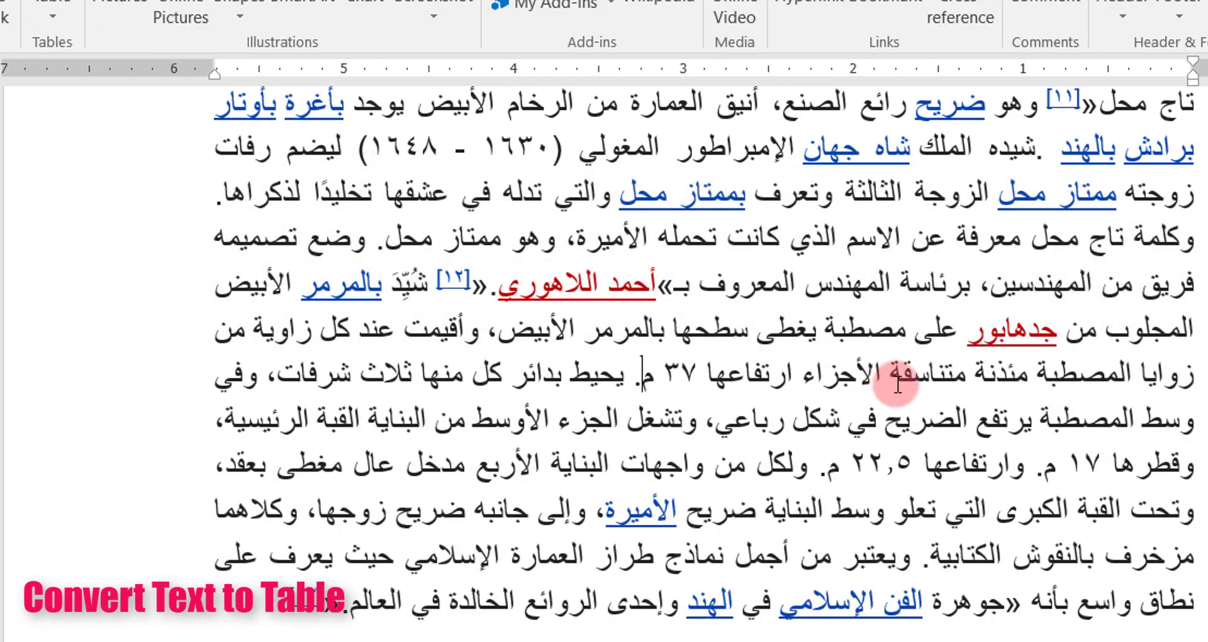
Insert tabs in the first paragraph after "الأميرة،", before "المصطبة يرتفع" and after "وكلاهما" to mark the column separations
{"action": "left_click", "coordinate": [564, 239]}
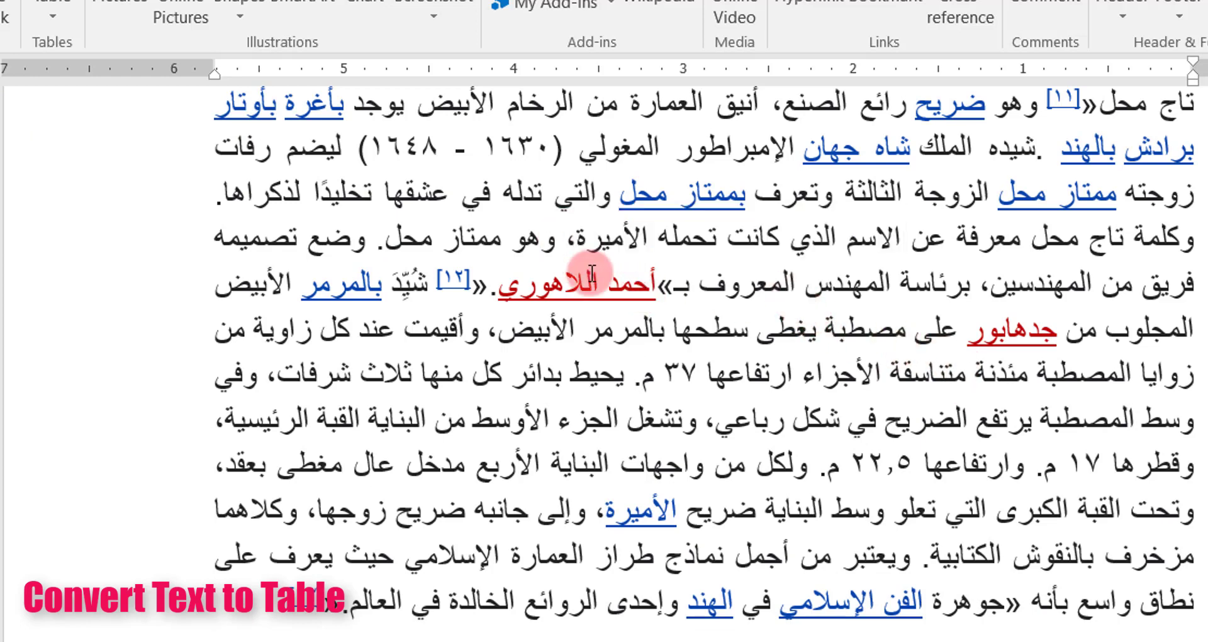
{"action": "key", "text": "Tab"}
{"action": "left_click", "coordinate": [666, 425]}
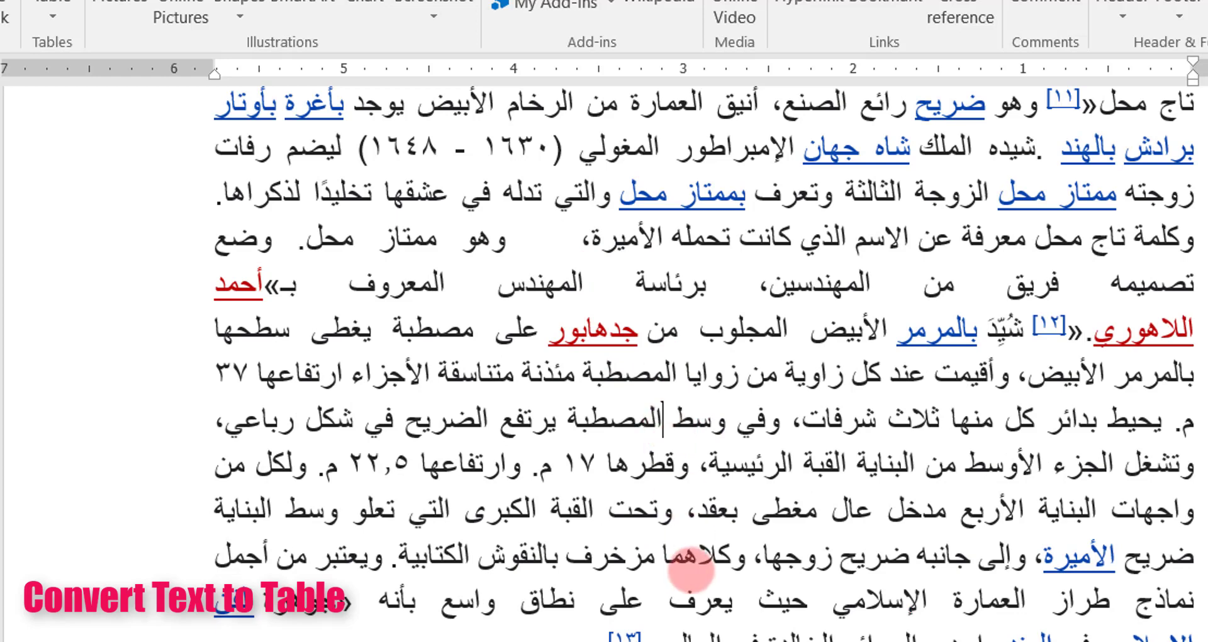
{"action": "key", "text": "Tab"}
{"action": "left_click", "coordinate": [653, 553]}
{"action": "key", "text": "Tab"}
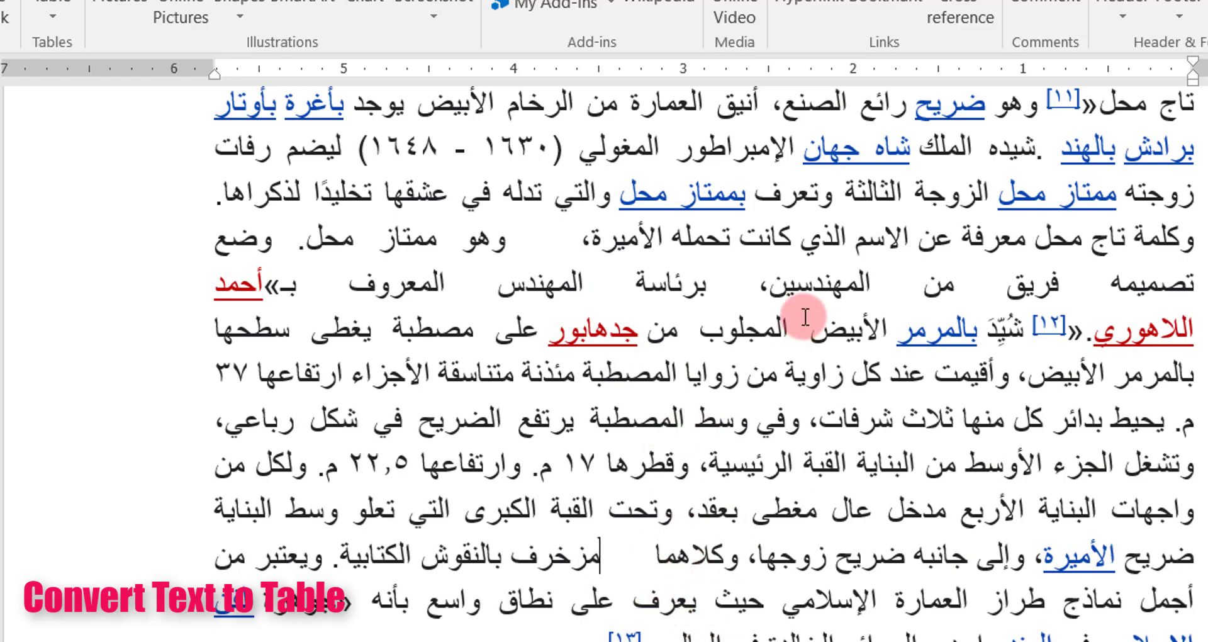
Convert the tab-separated text from "زوجته ممتاز محل" to the paragraph's end into a 4-column table, separating the text at tabs
{"action": "scroll", "coordinate": [818, 439], "scroll_direction": "up", "scroll_amount": 3}
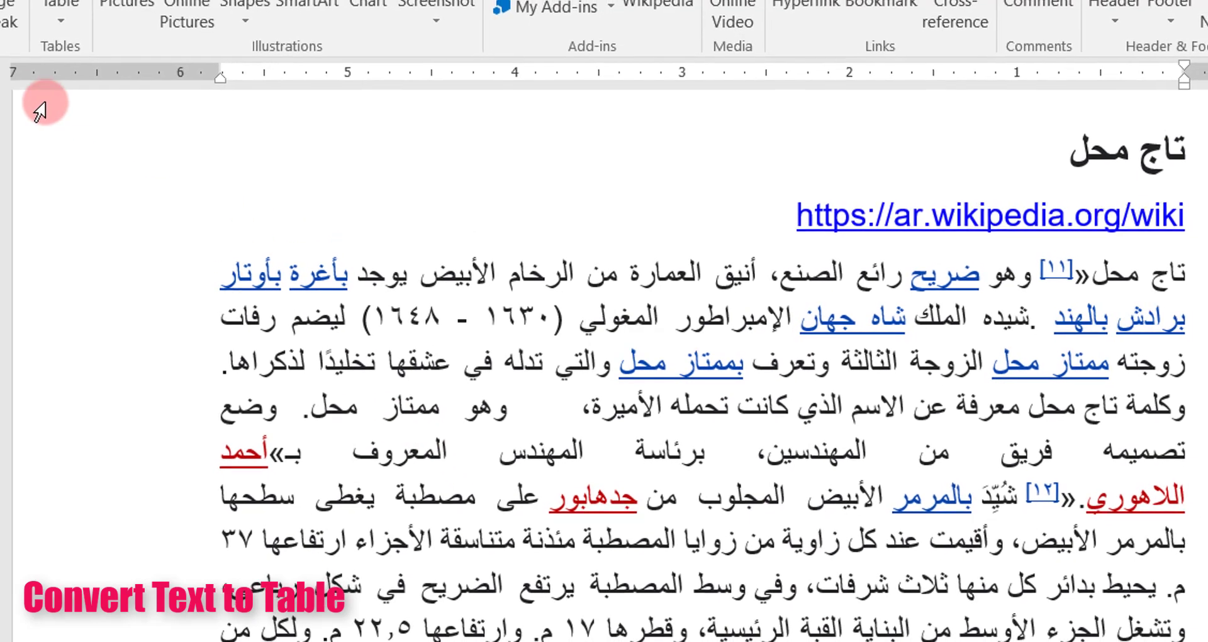
{"action": "left_click", "coordinate": [58, 14]}
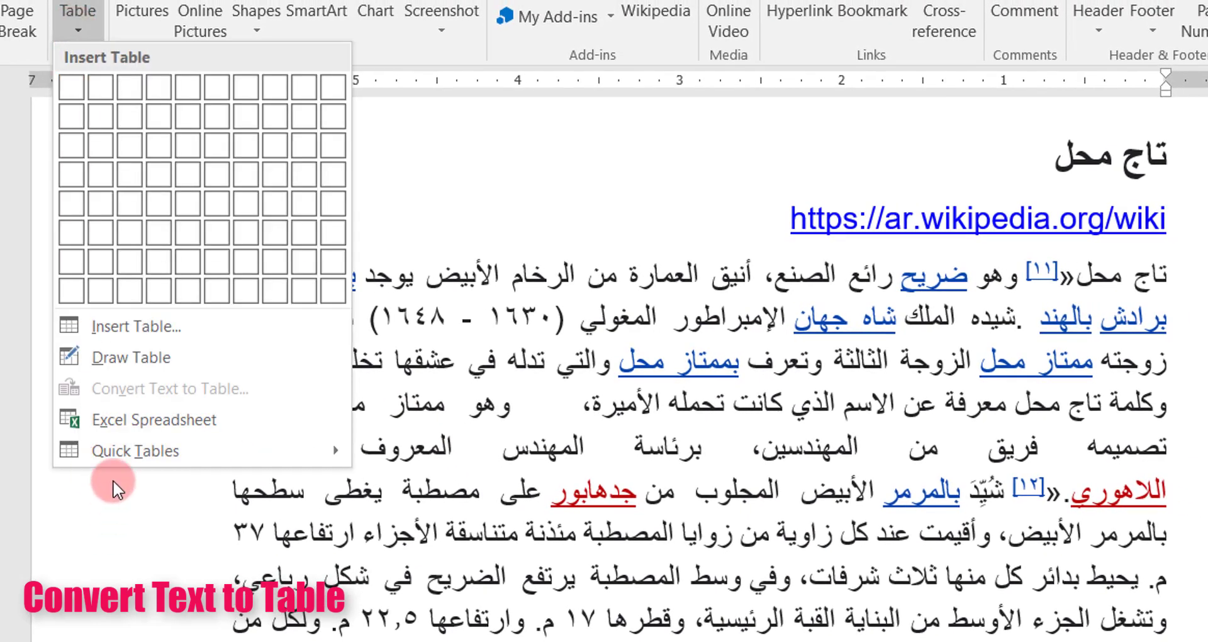
{"action": "left_click", "coordinate": [598, 468]}
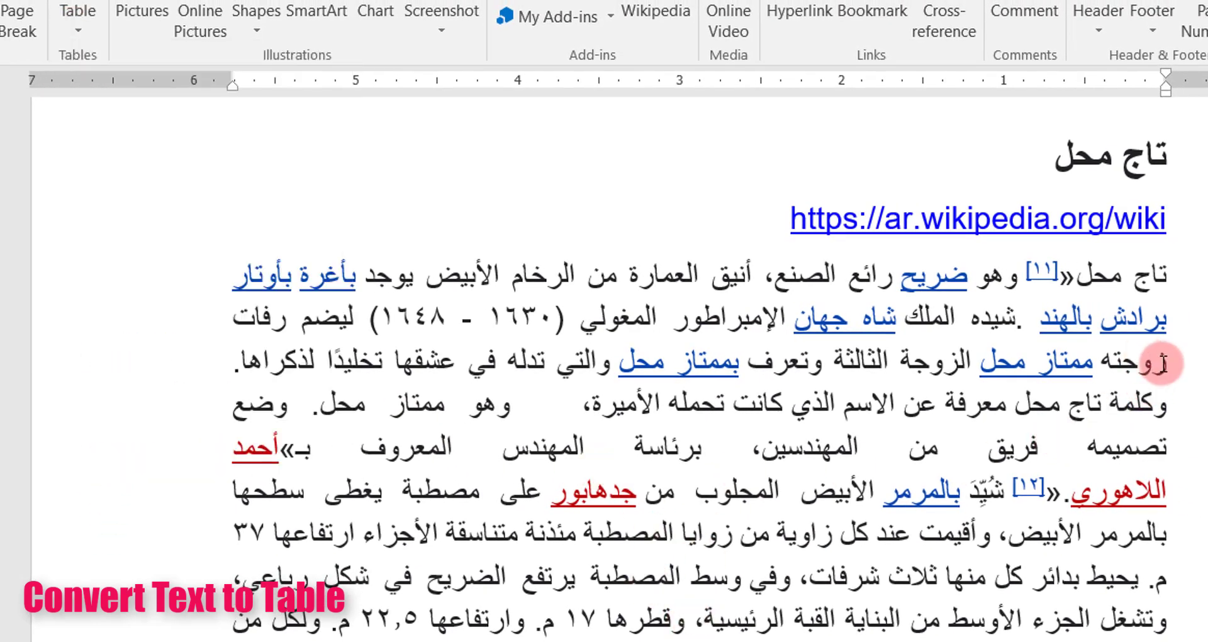
{"action": "left_click_drag", "start_coordinate": [1163, 364], "coordinate": [251, 639]}
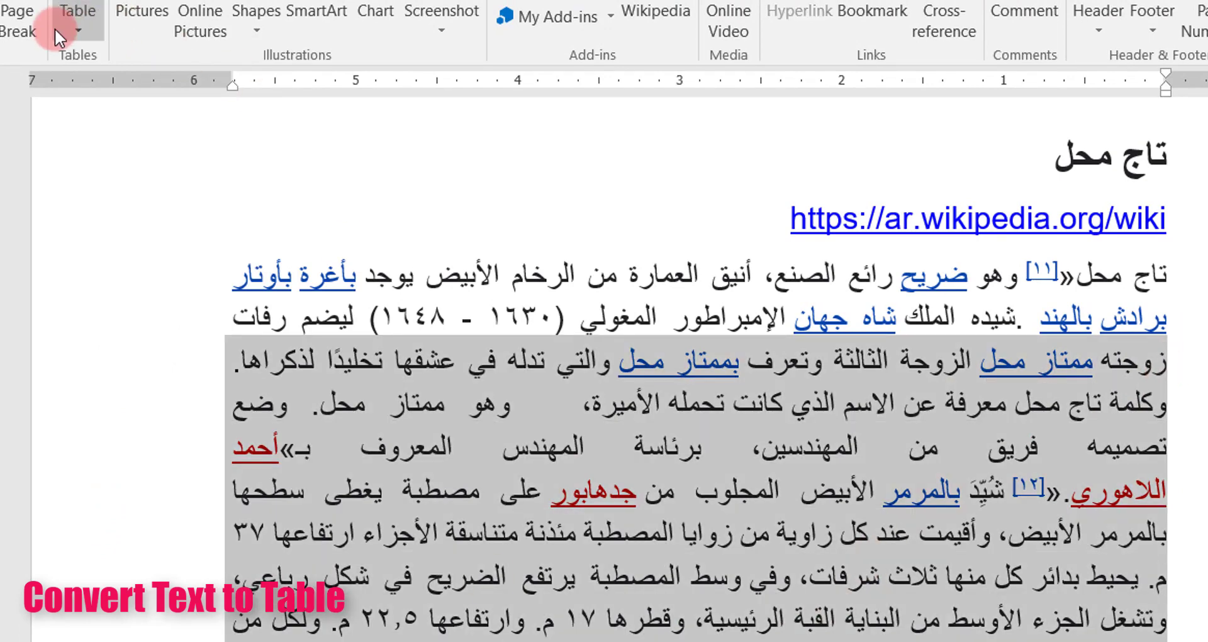
{"action": "left_click", "coordinate": [73, 28]}
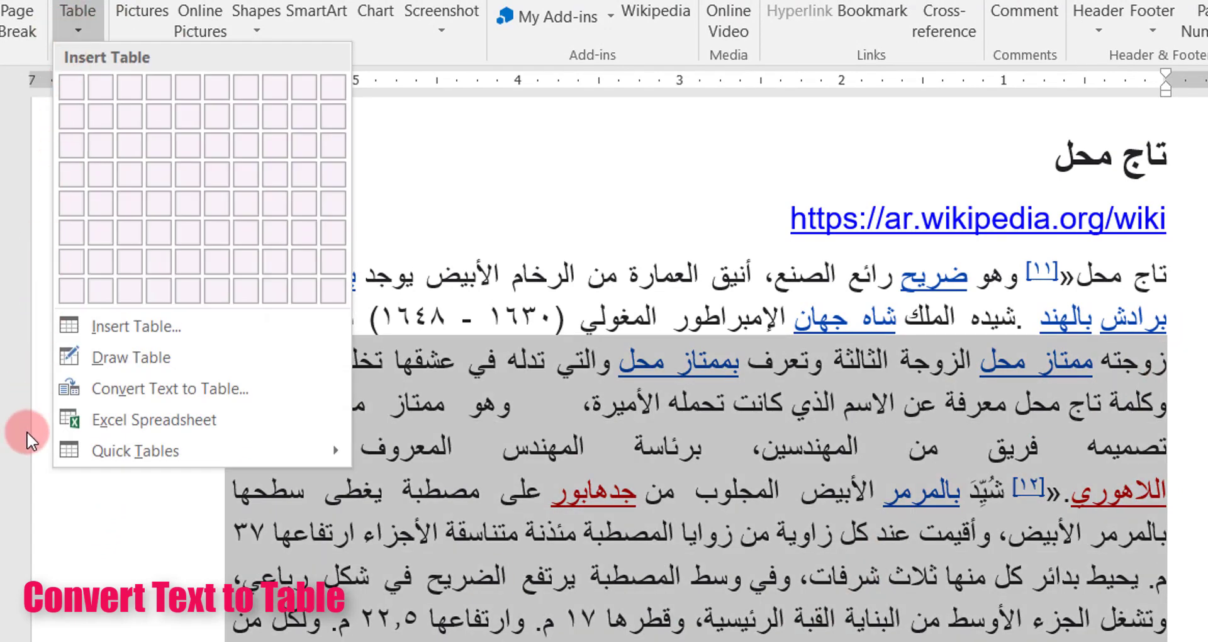
{"action": "left_click", "coordinate": [176, 389]}
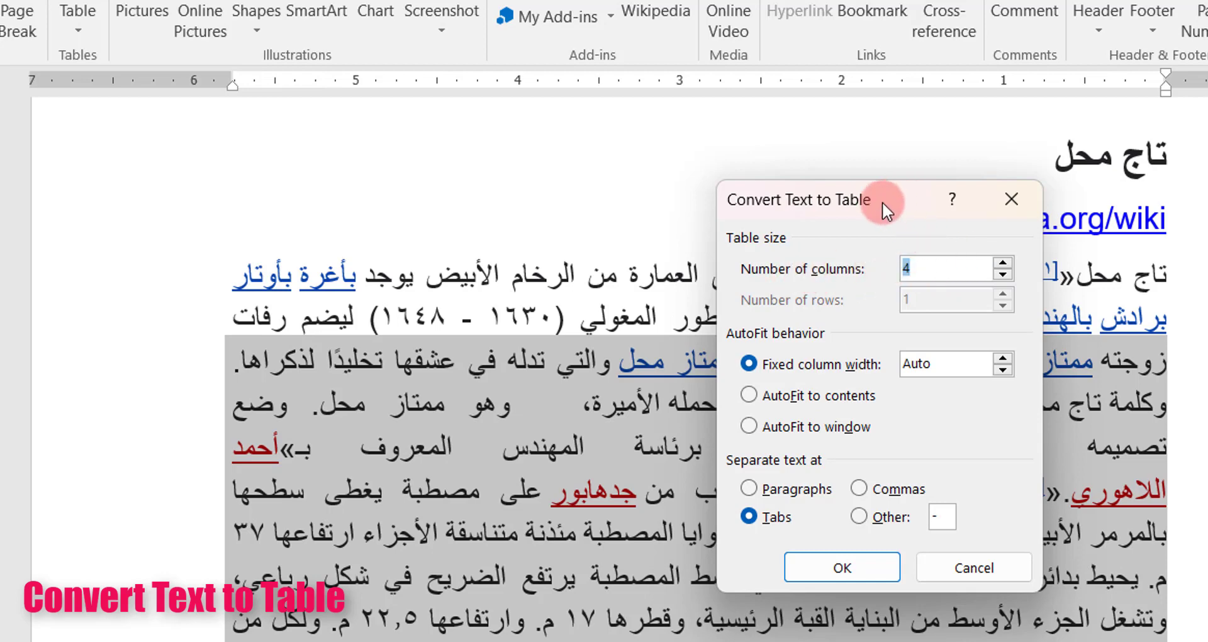
{"action": "left_click_drag", "start_coordinate": [882, 202], "coordinate": [1158, 177]}
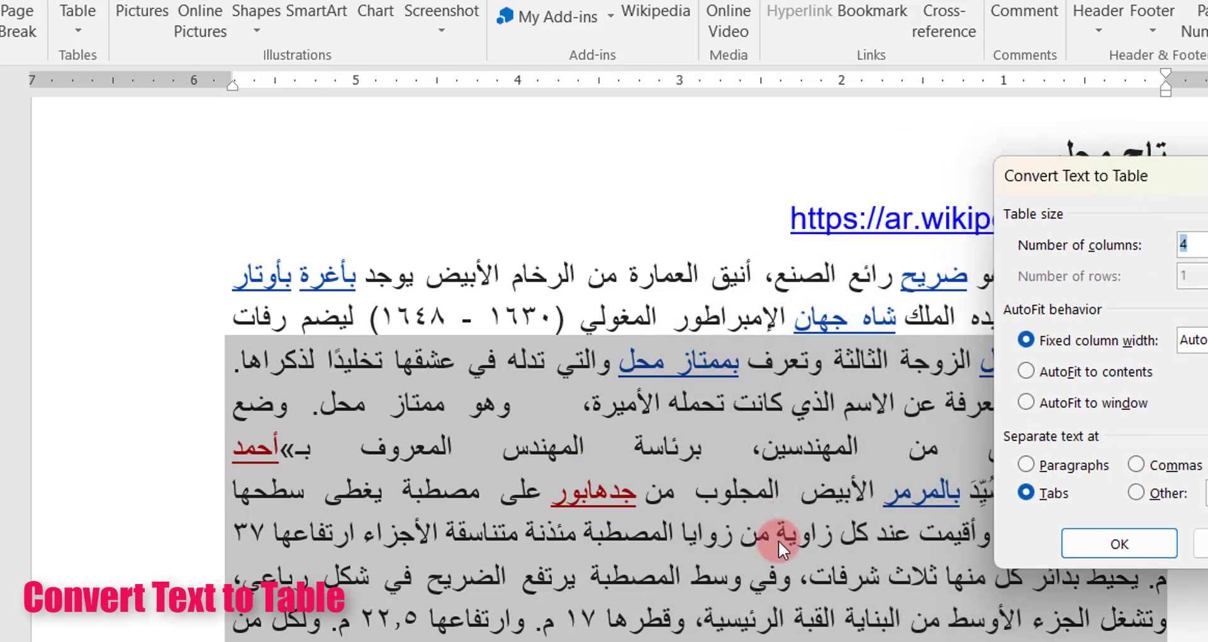
{"action": "left_click", "coordinate": [1093, 542]}
{"action": "scroll", "coordinate": [840, 493], "scroll_direction": "down", "scroll_amount": 2}
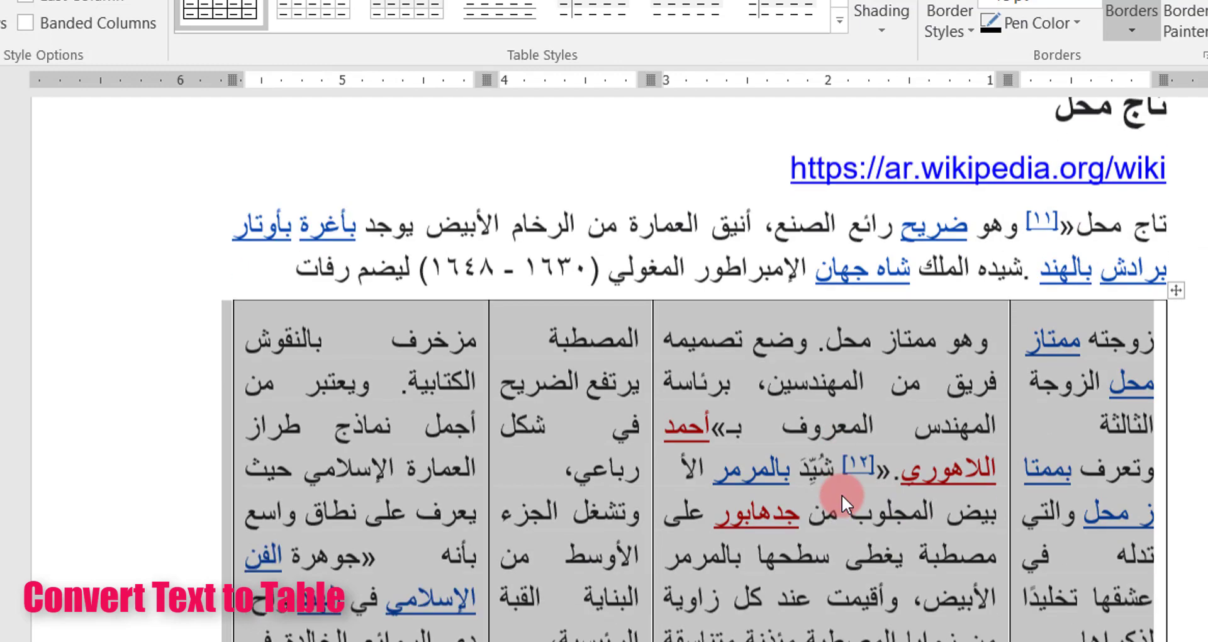
{"action": "scroll", "coordinate": [797, 438], "scroll_direction": "up", "scroll_amount": 3}
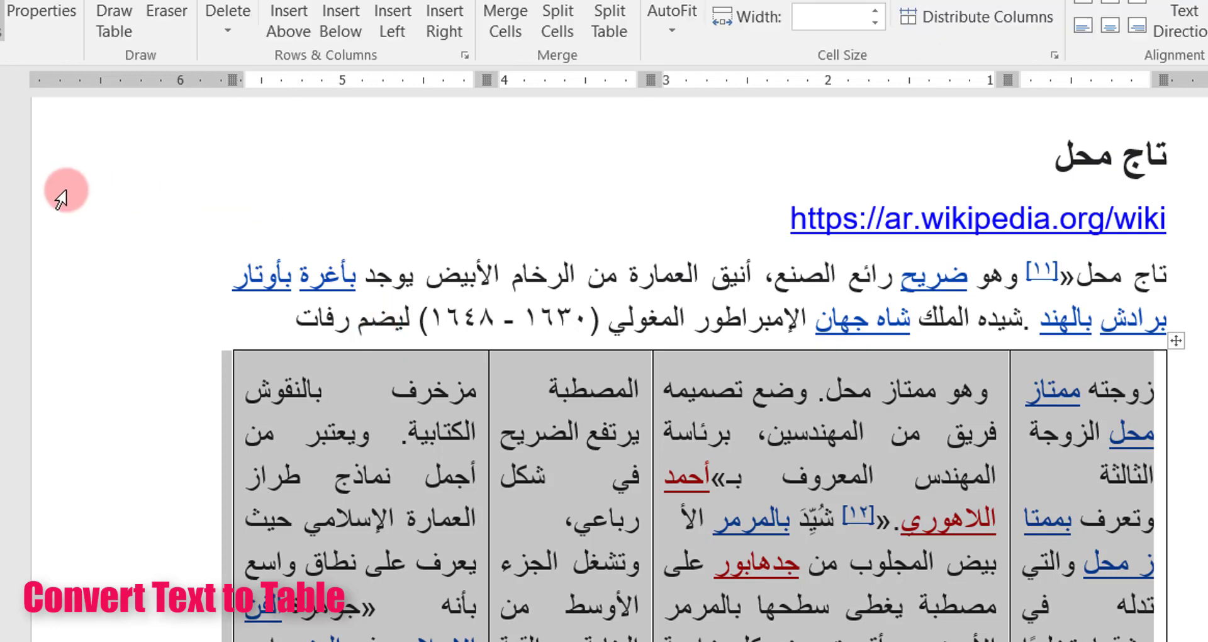
{"action": "left_click", "coordinate": [47, 0]}
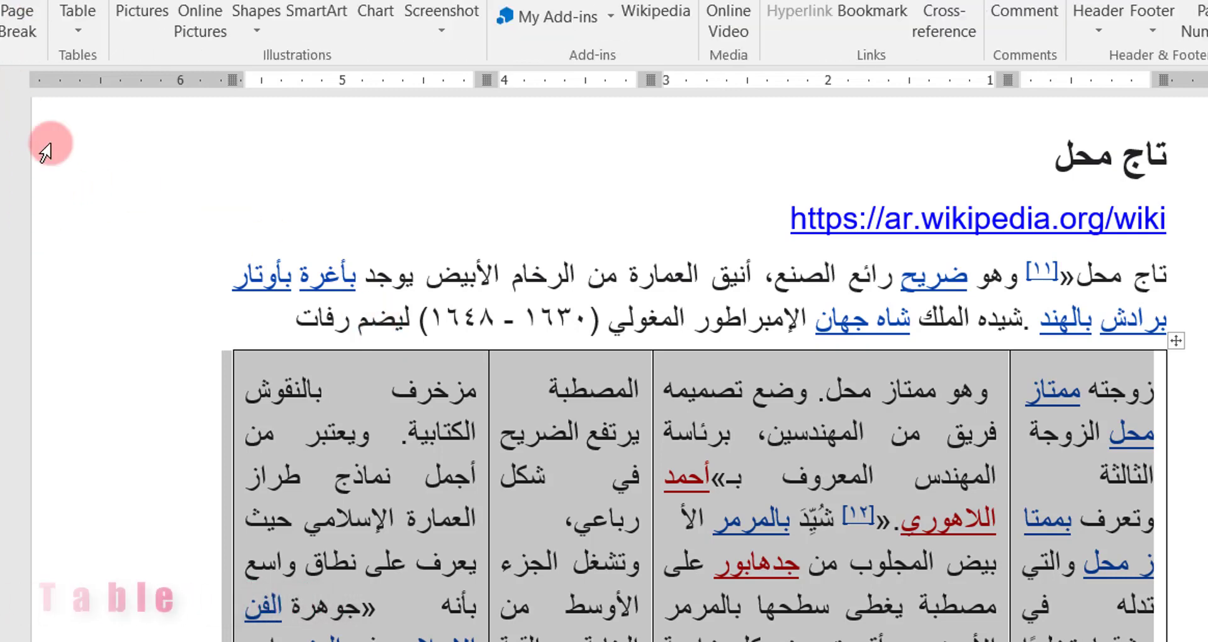
Draw a table frame about 1.35" wide inside the cell that starts with "وهو ممتاز محل"
{"action": "left_click", "coordinate": [77, 32]}
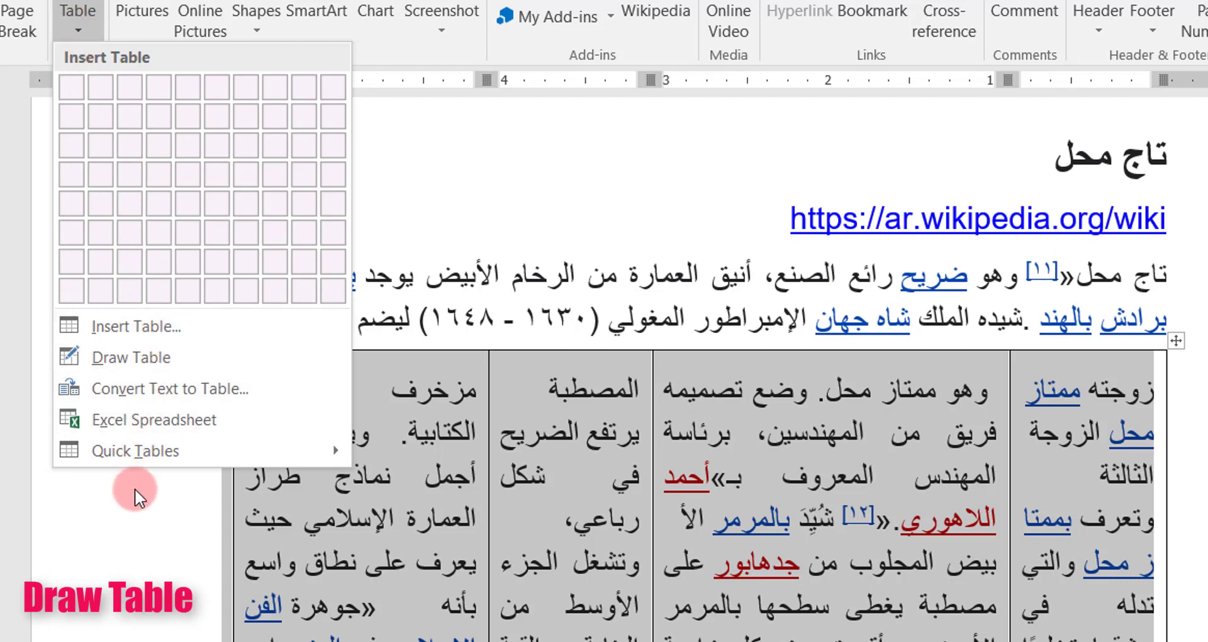
{"action": "left_click", "coordinate": [144, 356]}
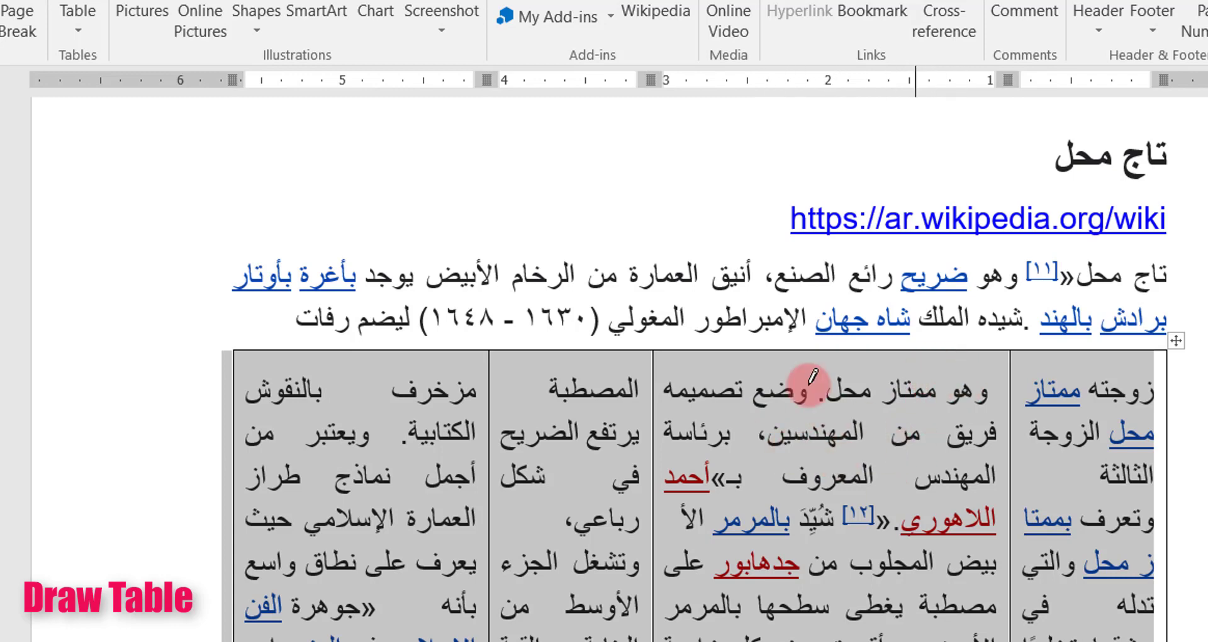
{"action": "mouse_move", "coordinate": [929, 398]}
{"action": "left_mouse_down"}
{"action": "mouse_move", "coordinate": [745, 423]}
{"action": "mouse_move", "coordinate": [699, 556]}
{"action": "mouse_move", "coordinate": [717, 559]}
{"action": "left_mouse_up"}
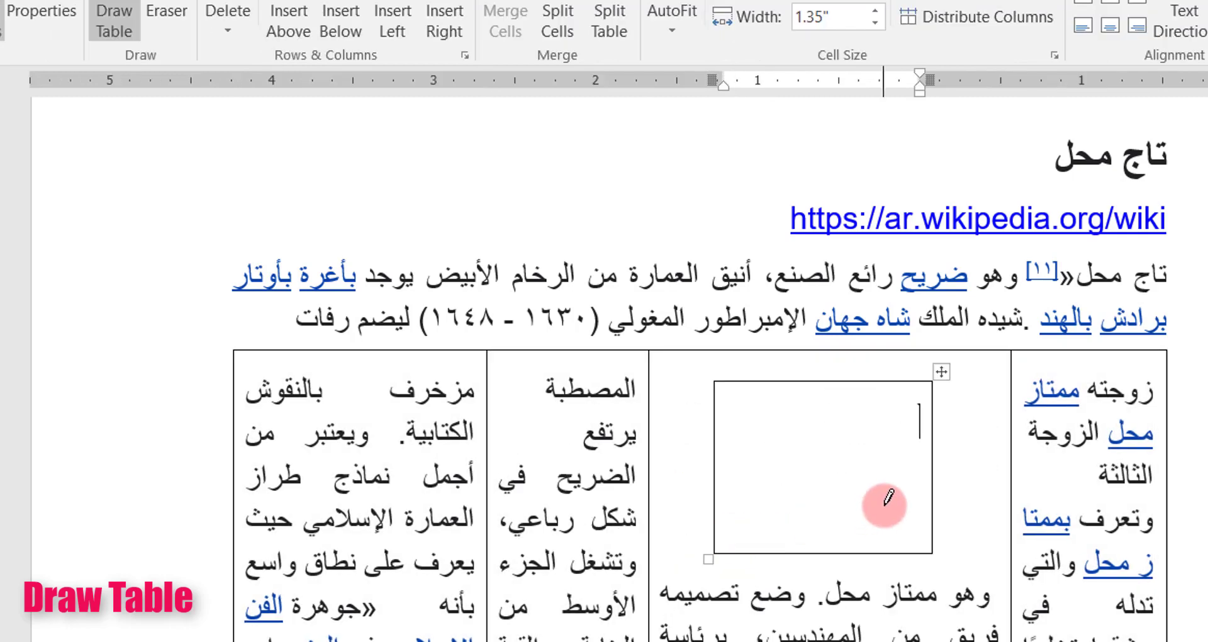
Divide the drawn frame into three rows and three columns by drawing two horizontal and two vertical lines, and stop drawing
{"action": "left_click_drag", "start_coordinate": [930, 456], "coordinate": [749, 451]}
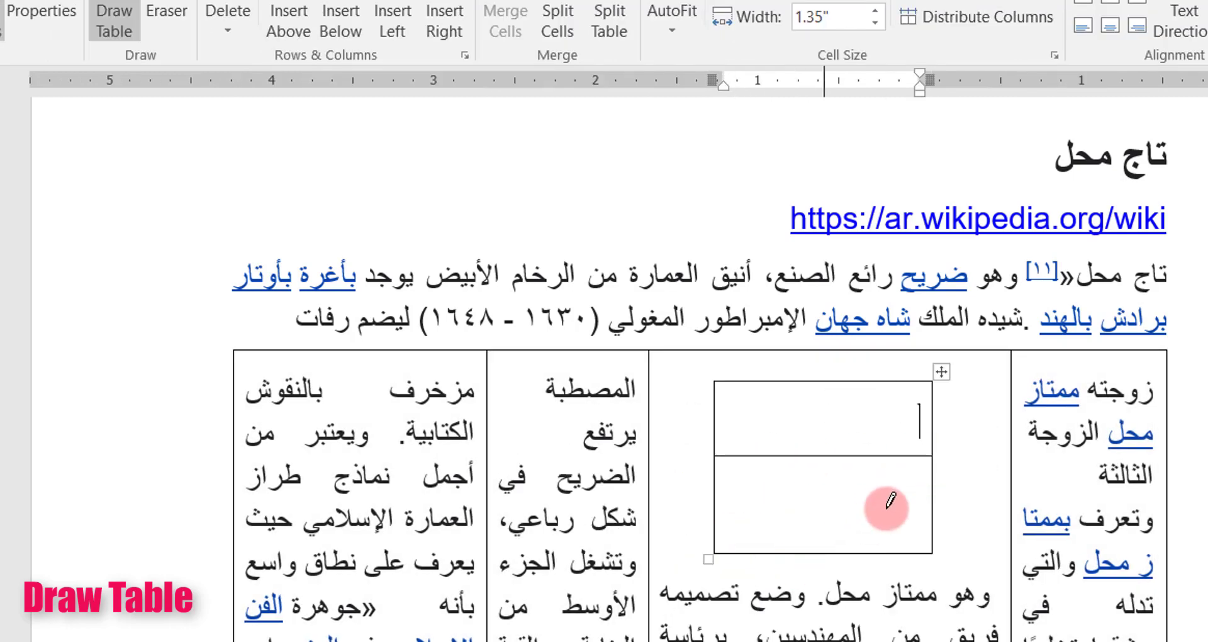
{"action": "left_click_drag", "start_coordinate": [931, 499], "coordinate": [718, 502]}
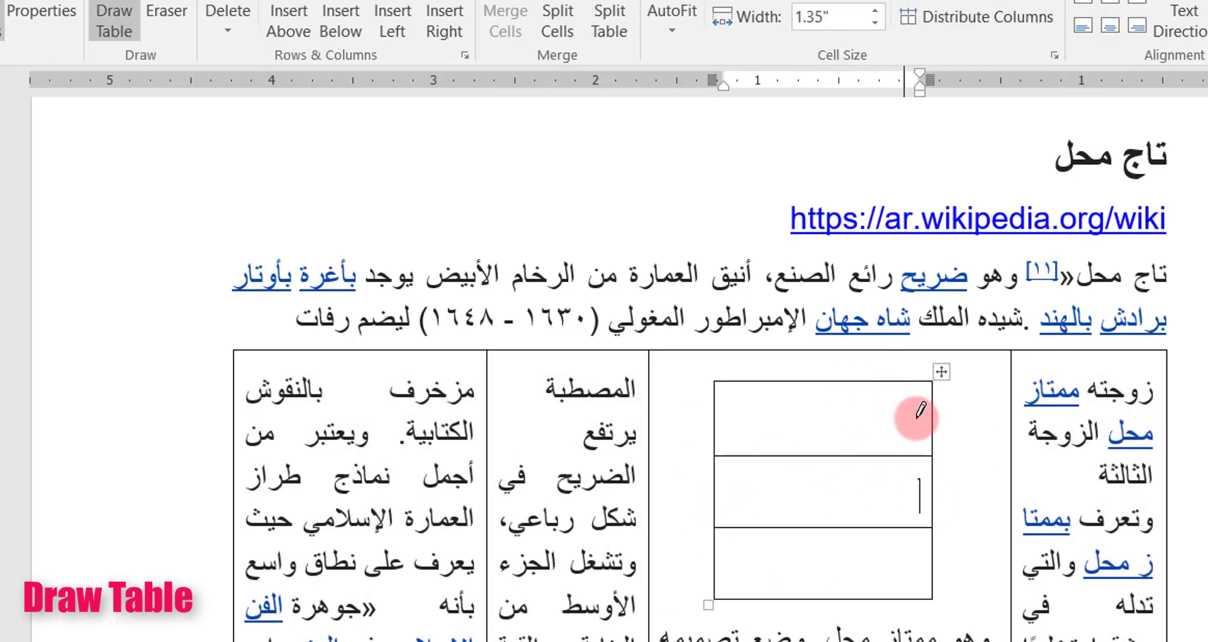
{"action": "left_click_drag", "start_coordinate": [879, 388], "coordinate": [879, 595]}
{"action": "left_click_drag", "start_coordinate": [804, 385], "coordinate": [805, 594]}
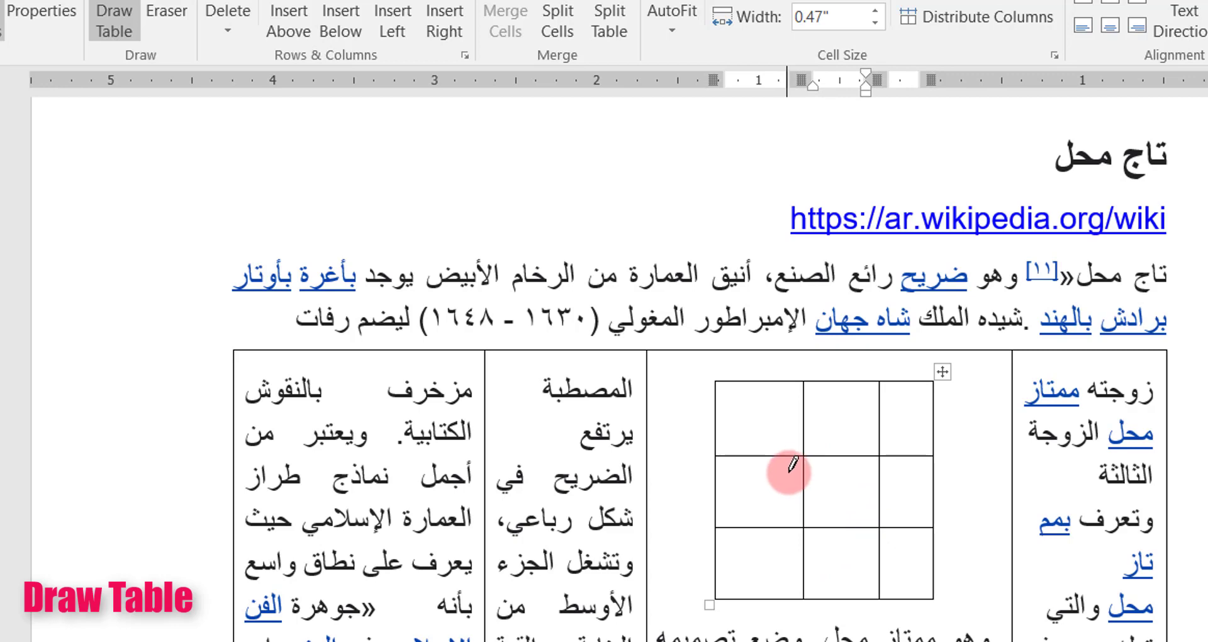
{"action": "key", "text": "Escape"}
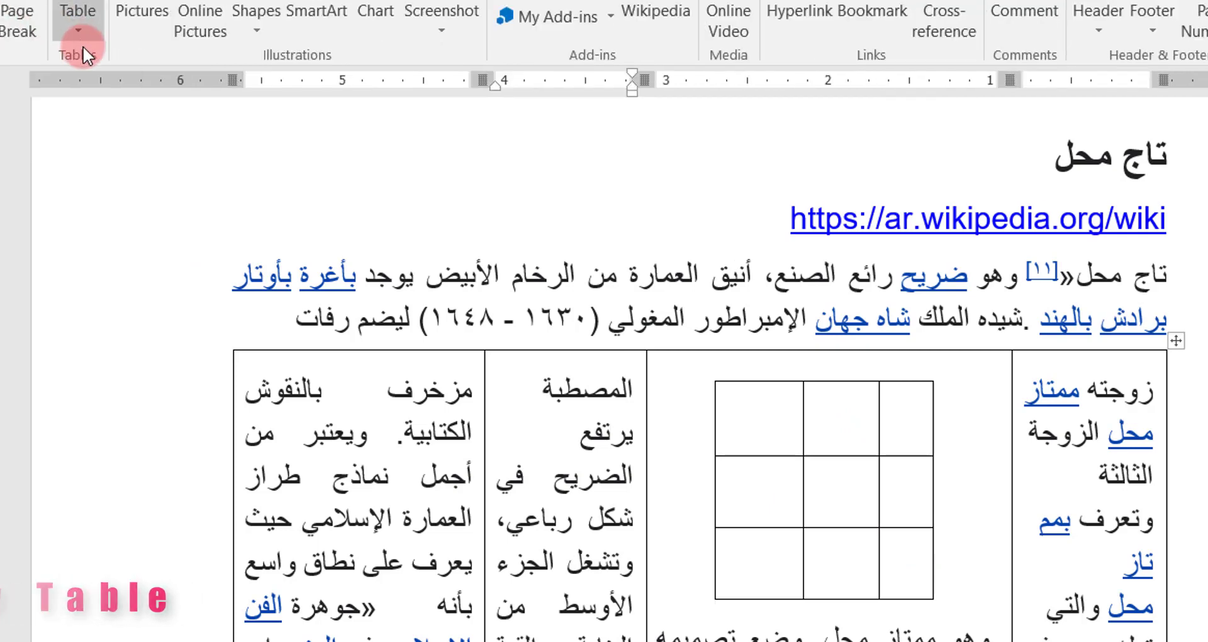
Insert the built-in Calendar 2 quick table within the word "يرتفع" in the cell starting with "المصطبة"
{"action": "left_click", "coordinate": [74, 34]}
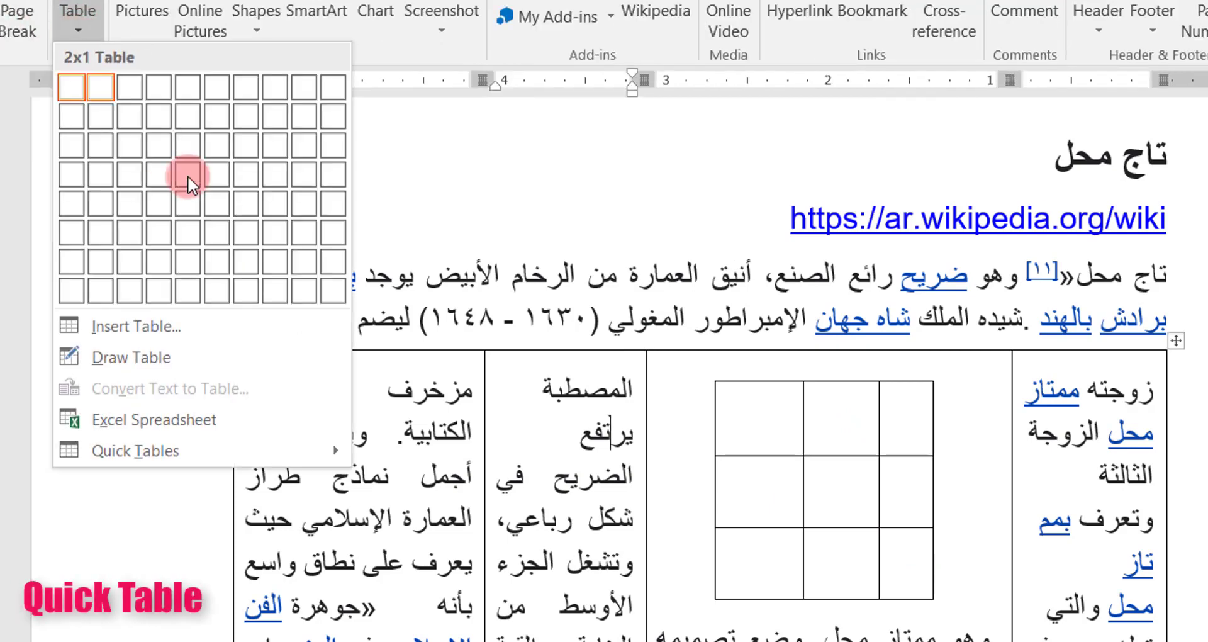
{"action": "left_click", "coordinate": [157, 448]}
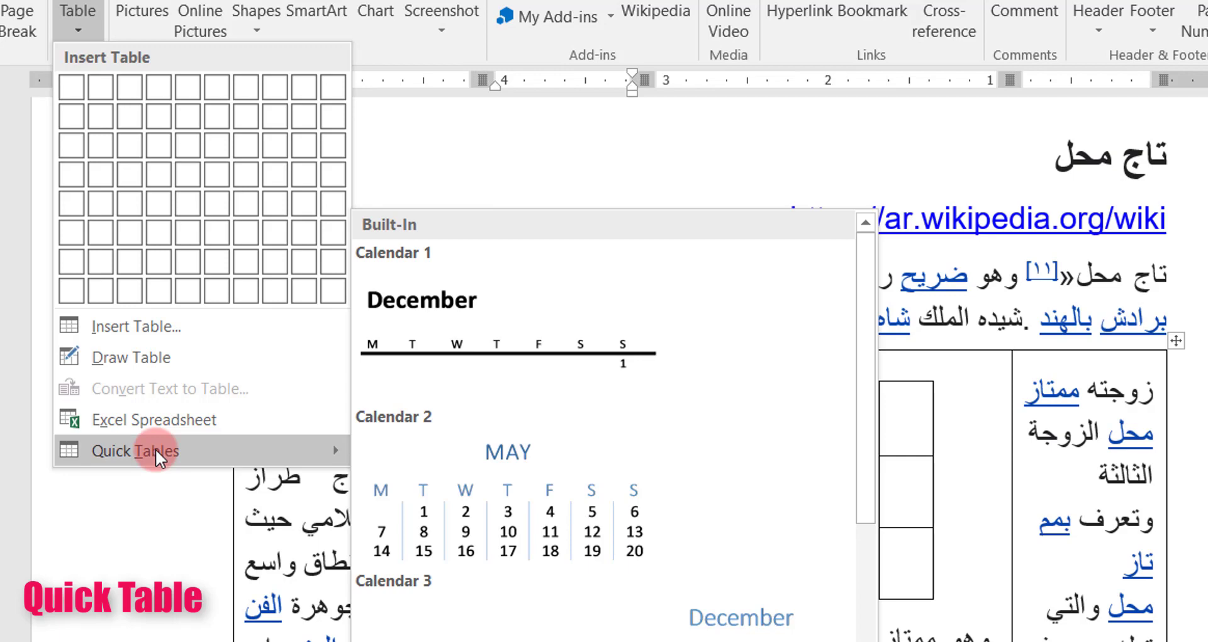
{"action": "left_click", "coordinate": [481, 452]}
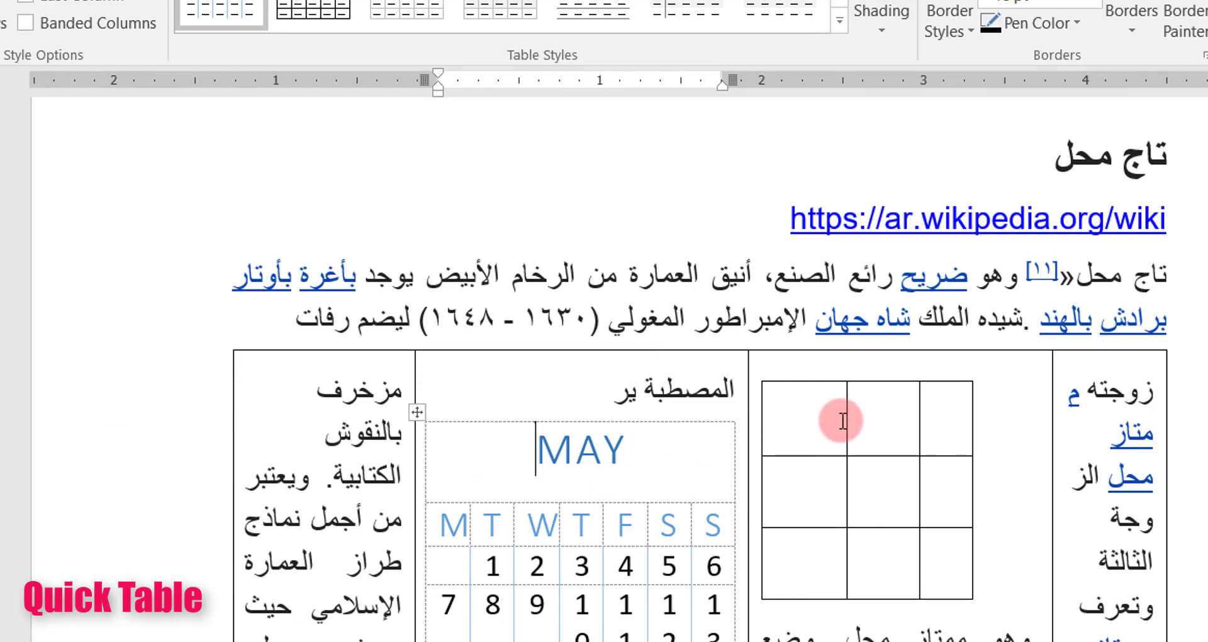
{"action": "scroll", "coordinate": [614, 472], "scroll_direction": "down", "scroll_amount": 6}
{"action": "scroll", "coordinate": [604, 550], "scroll_direction": "up", "scroll_amount": 7}
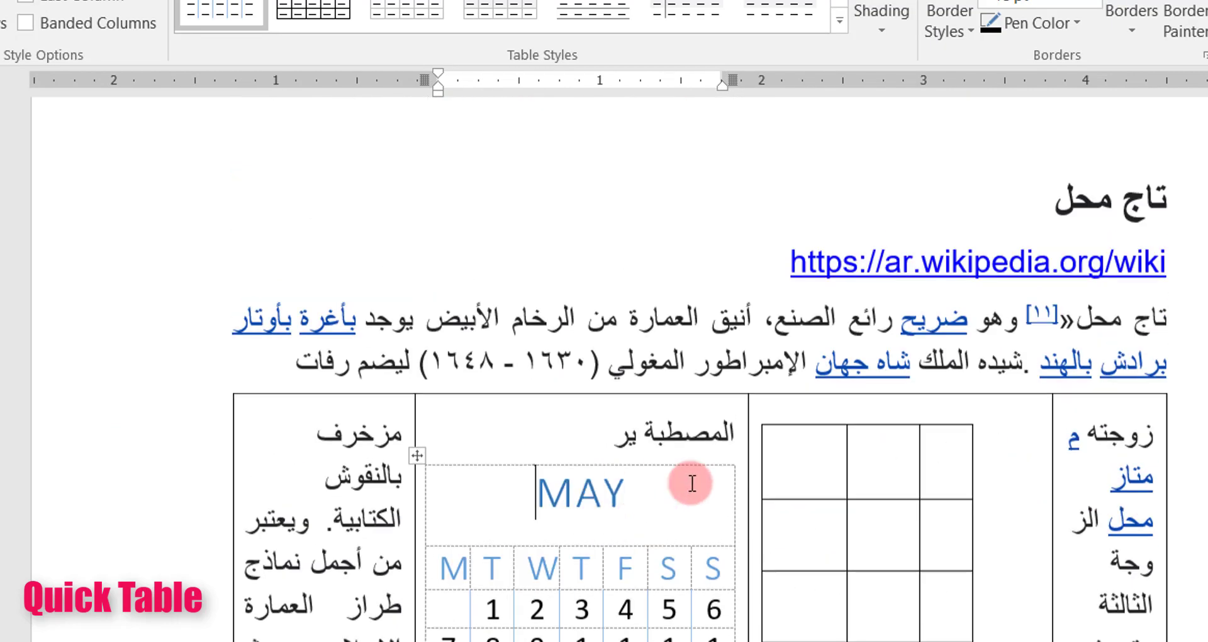
Add an empty line above the paragraph starting with "تاج محل" and insert the Calendar 2 quick table there
{"action": "scroll", "coordinate": [692, 483], "scroll_direction": "up", "scroll_amount": 1}
{"action": "left_click", "coordinate": [1161, 356]}
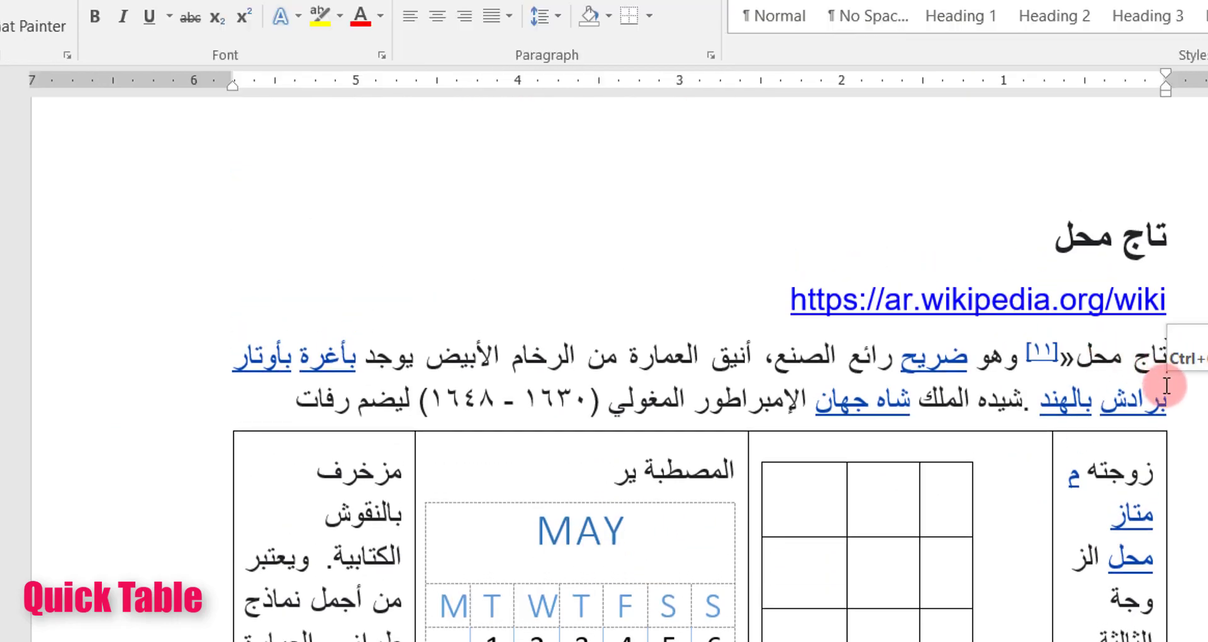
{"action": "key", "text": "Return"}
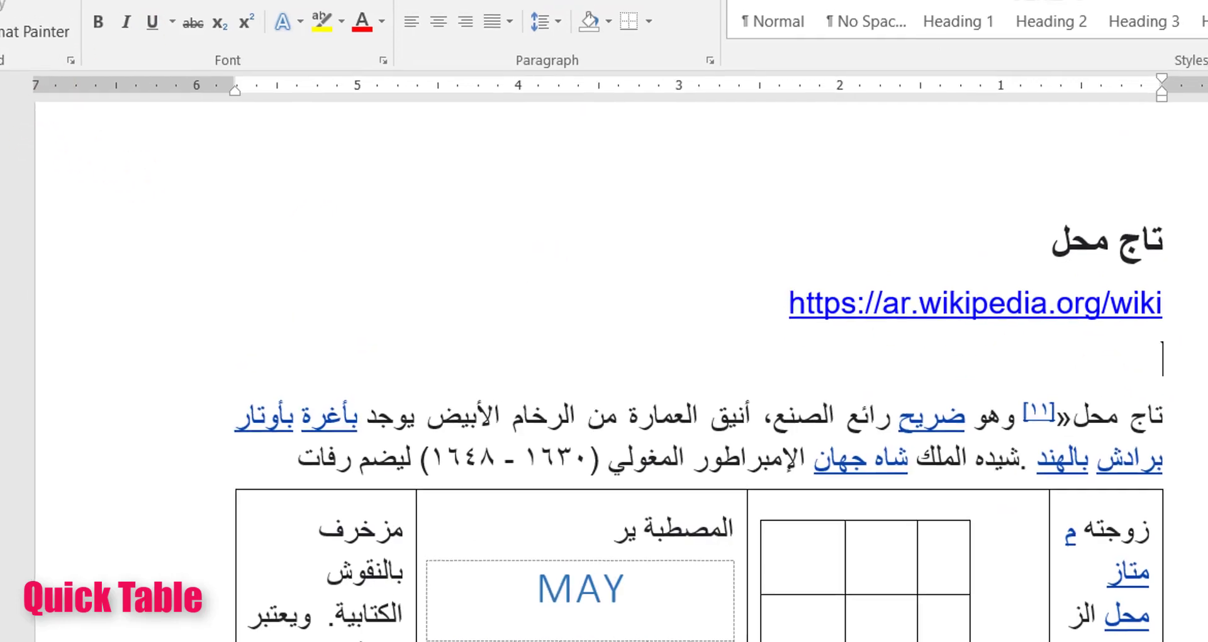
{"action": "left_click", "coordinate": [110, 5]}
{"action": "left_click", "coordinate": [118, 91]}
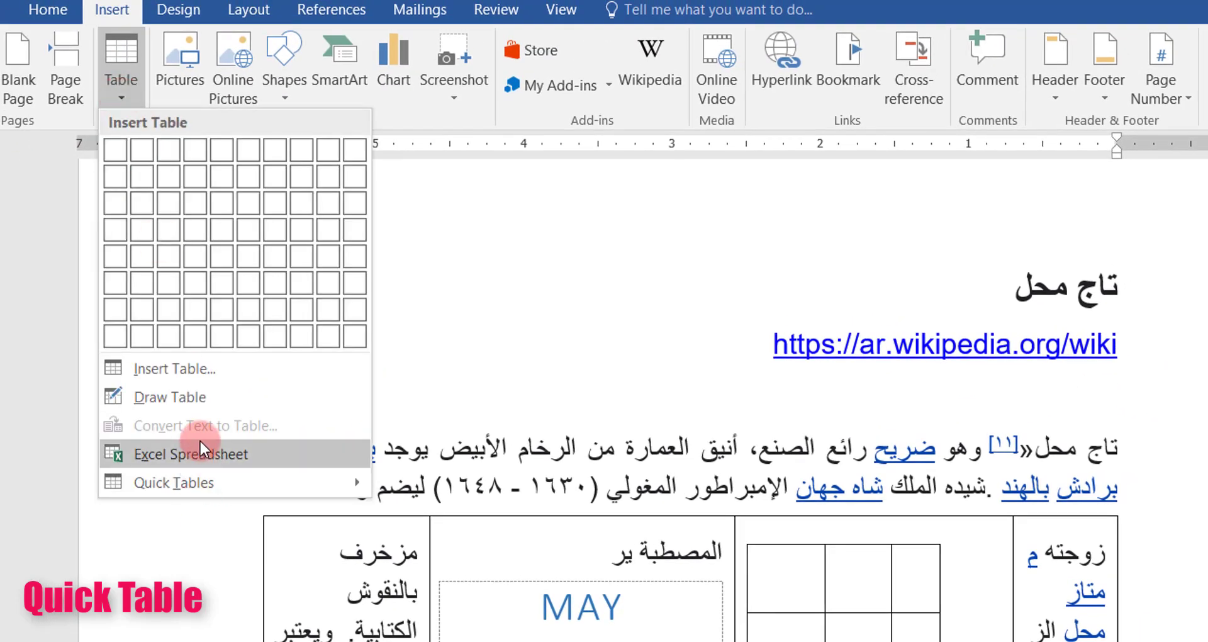
{"action": "mouse_move", "coordinate": [183, 477]}
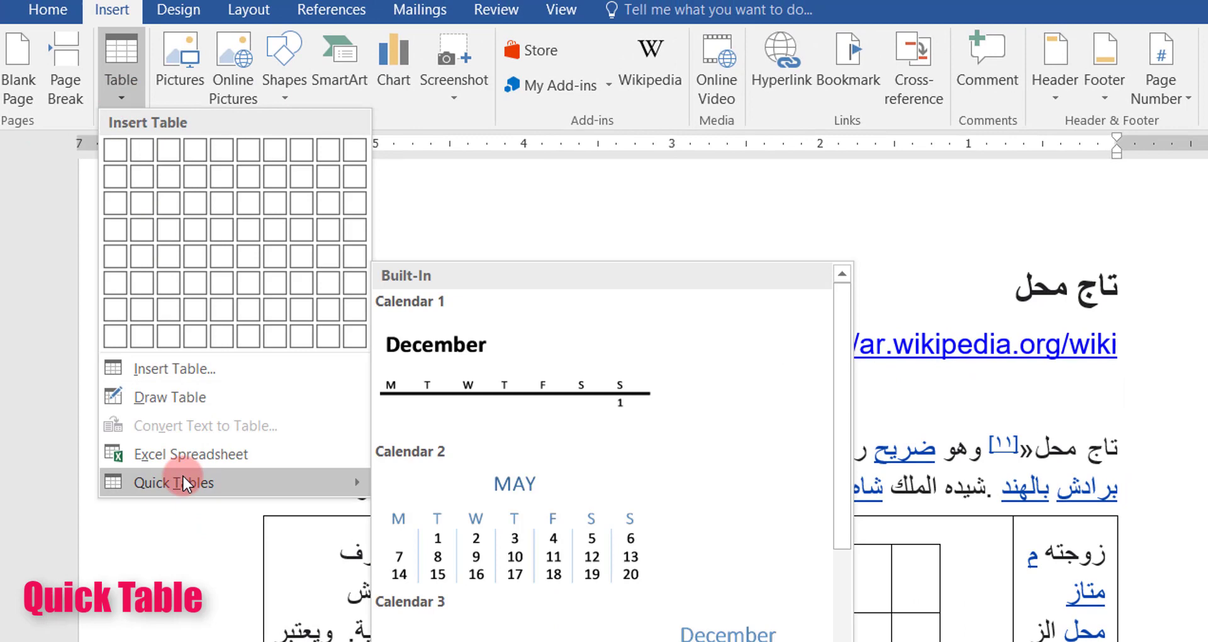
{"action": "left_click", "coordinate": [604, 489]}
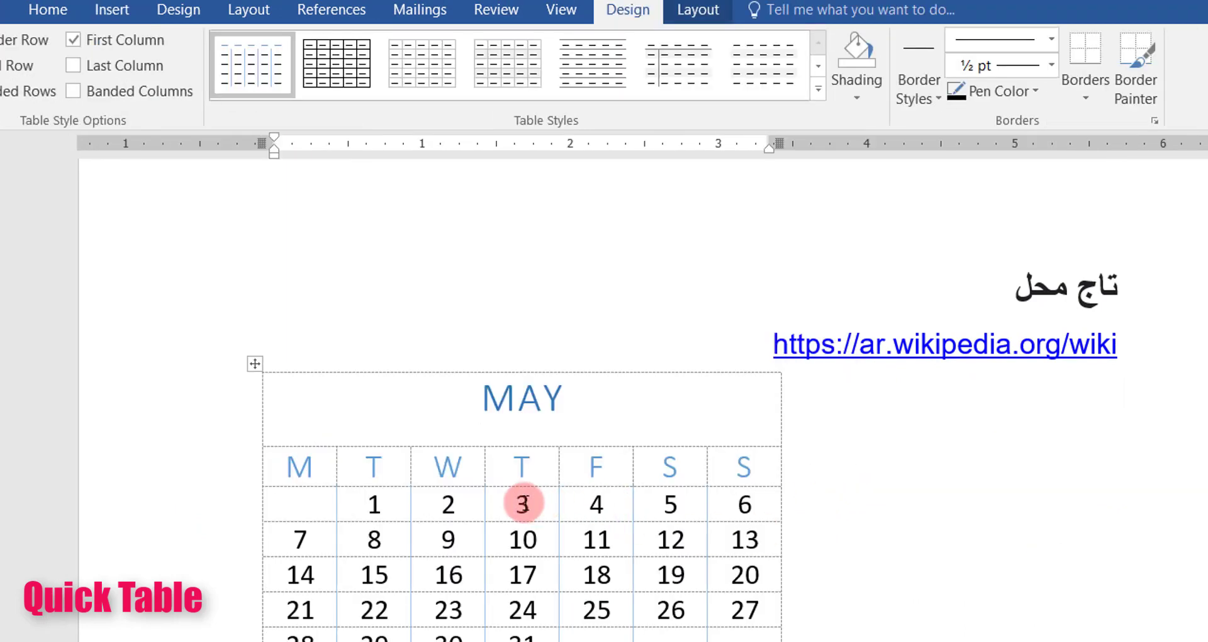
Select the whole May calendar below the wiki link and apply the plain black grid table style to it
{"action": "left_click", "coordinate": [523, 503]}
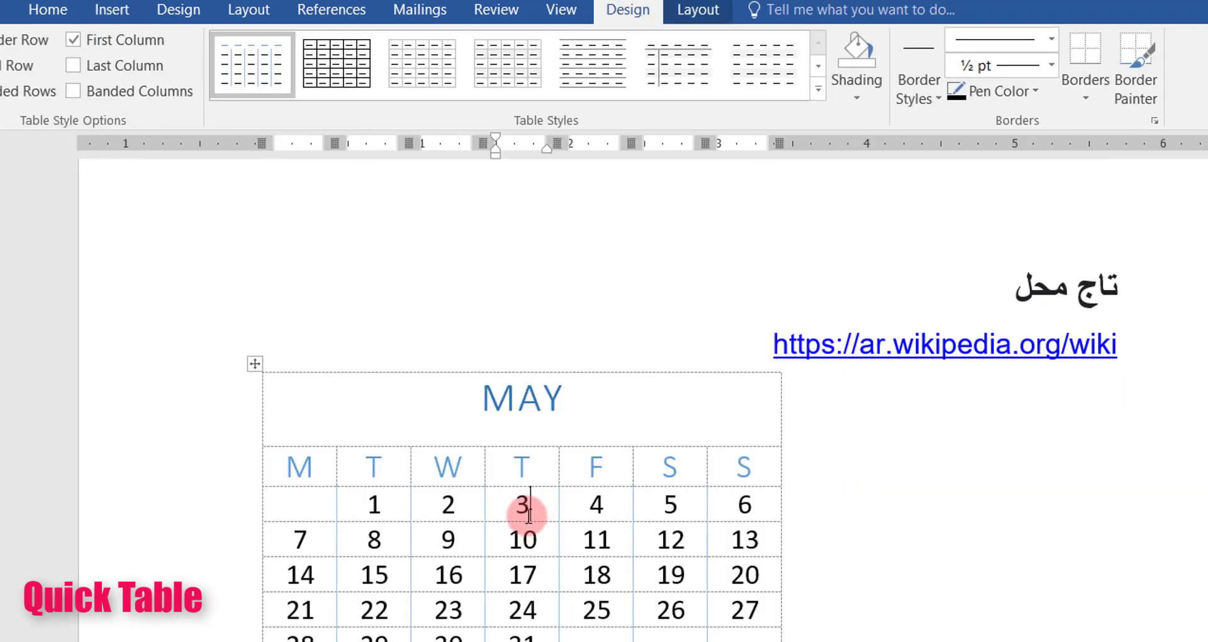
{"action": "left_click", "coordinate": [254, 365]}
{"action": "left_click", "coordinate": [372, 78]}
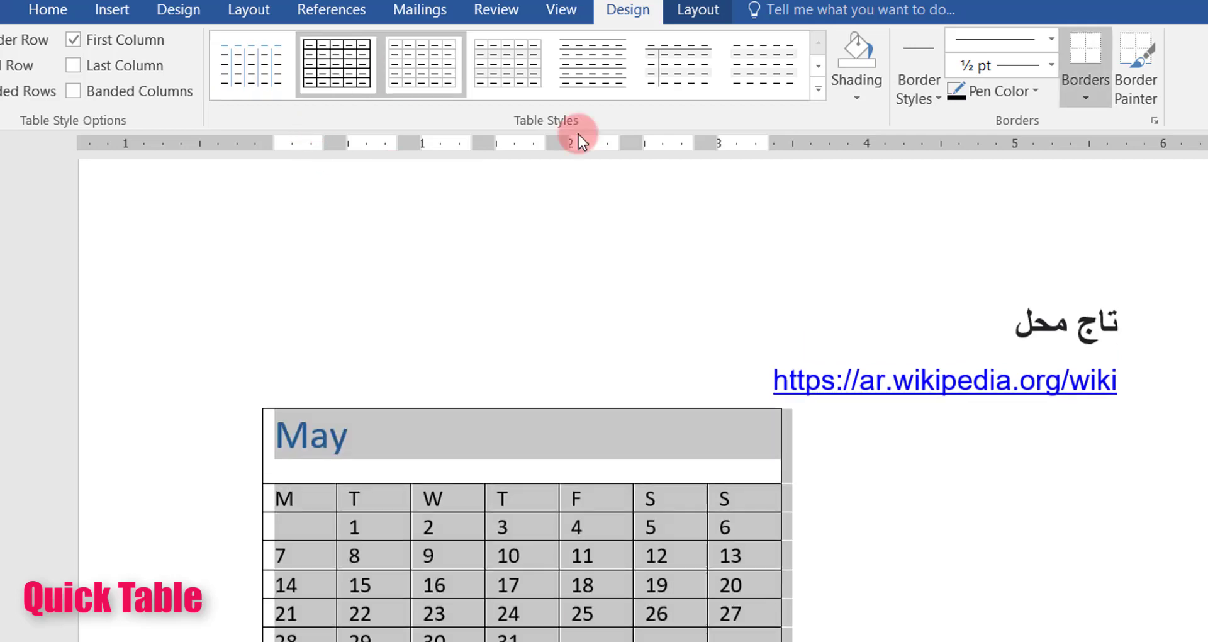
{"action": "left_click", "coordinate": [837, 637]}
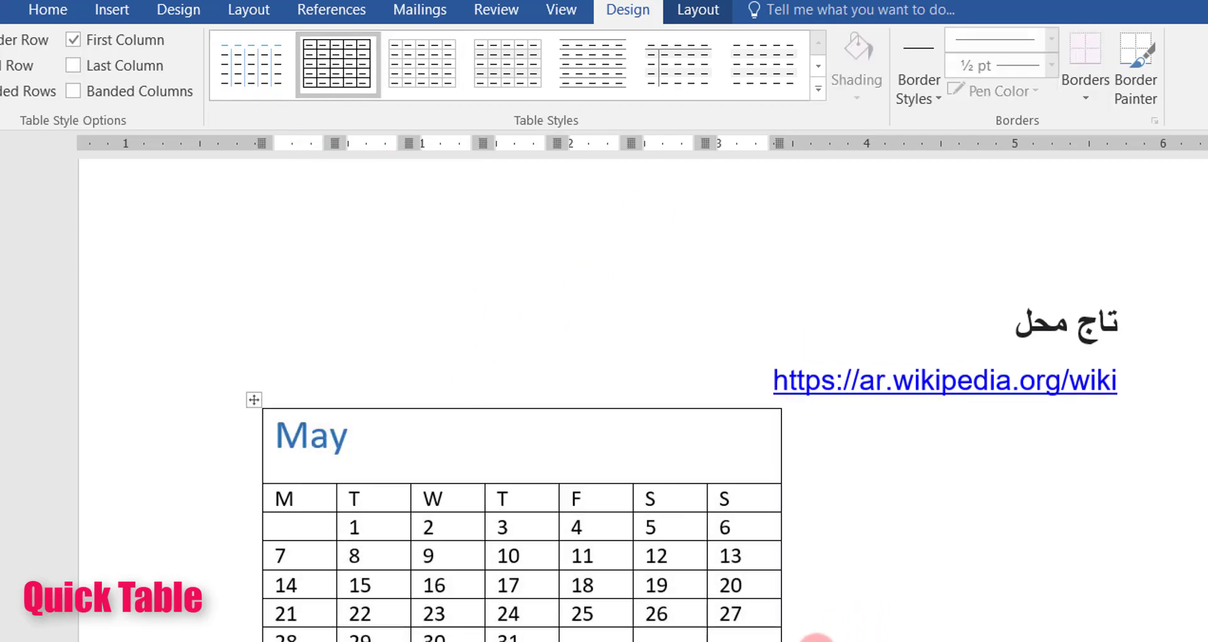
Insert the built-in Double Table quick table with the Greek alphabet in the empty last row of the upper May calendar
{"action": "left_click", "coordinate": [510, 463]}
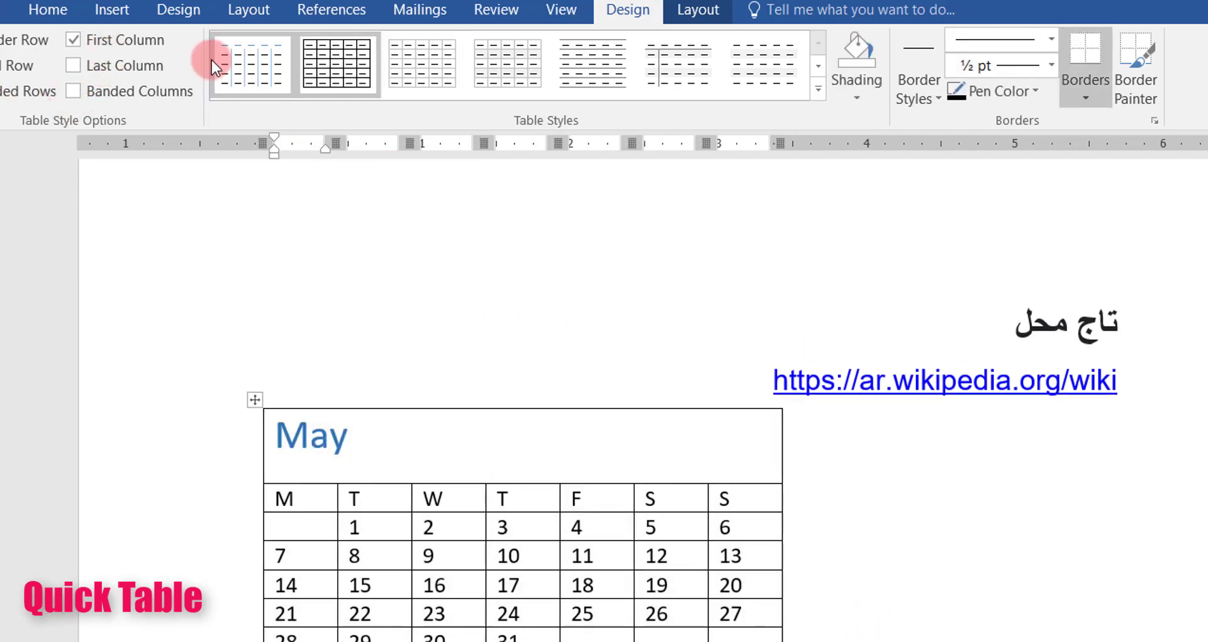
{"action": "left_click", "coordinate": [123, 10]}
{"action": "left_click", "coordinate": [121, 105]}
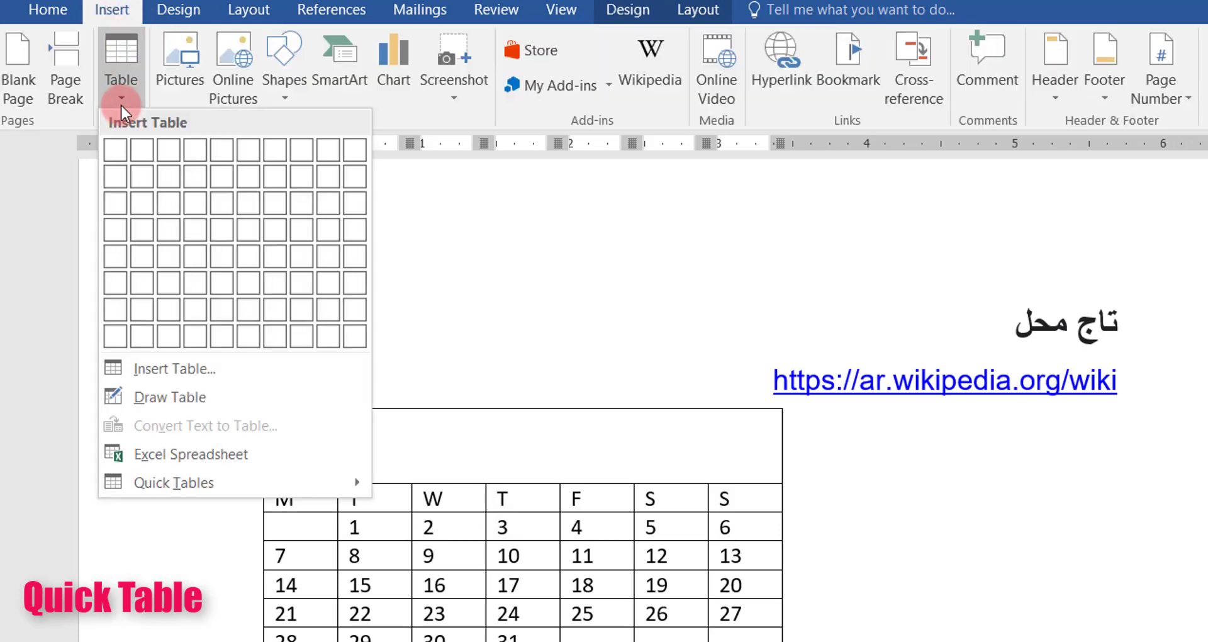
{"action": "mouse_move", "coordinate": [214, 484]}
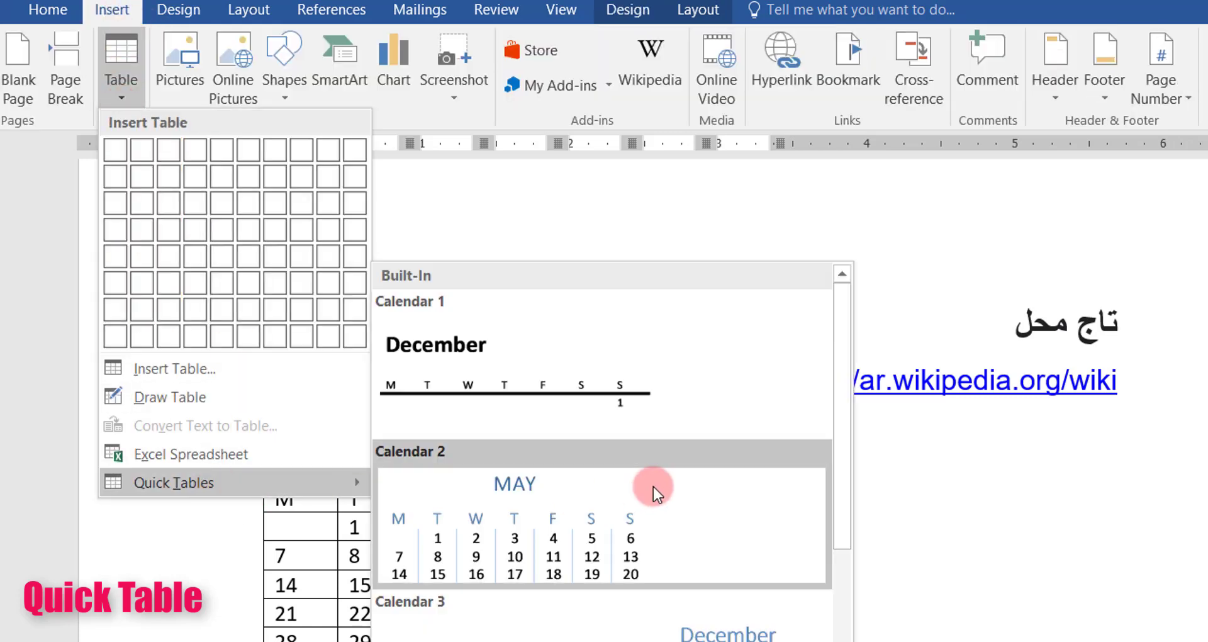
{"action": "scroll", "coordinate": [530, 518], "scroll_direction": "down", "scroll_amount": 3}
{"action": "scroll", "coordinate": [530, 518], "scroll_direction": "up", "scroll_amount": 3}
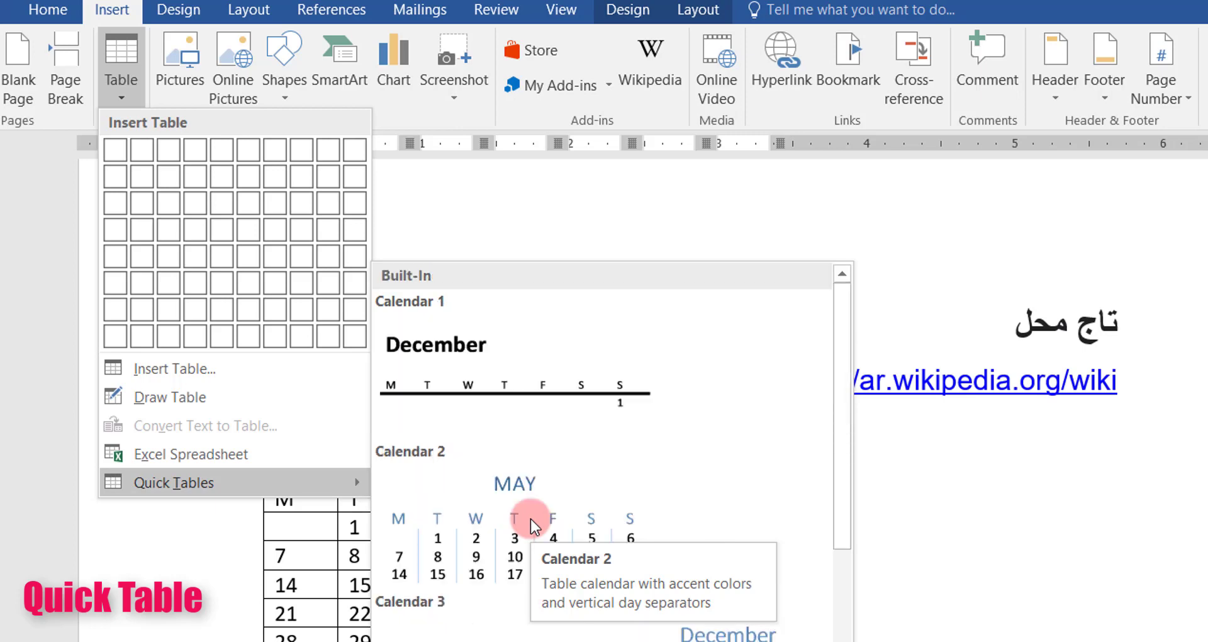
{"action": "scroll", "coordinate": [514, 503], "scroll_direction": "down", "scroll_amount": 3}
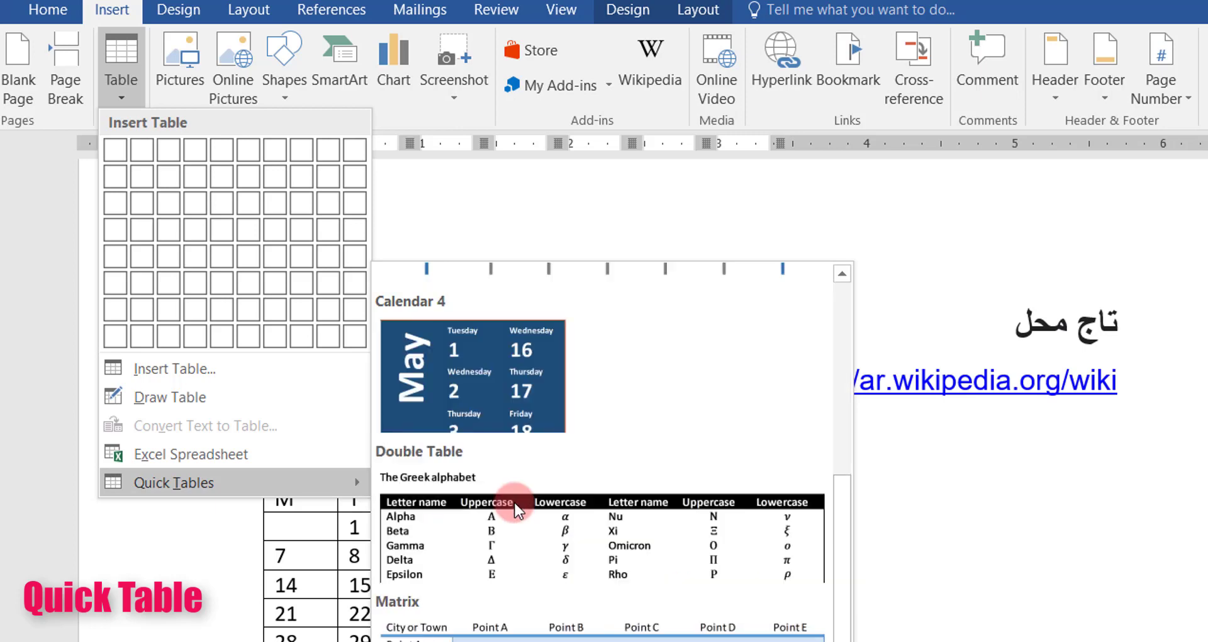
{"action": "left_click", "coordinate": [621, 556]}
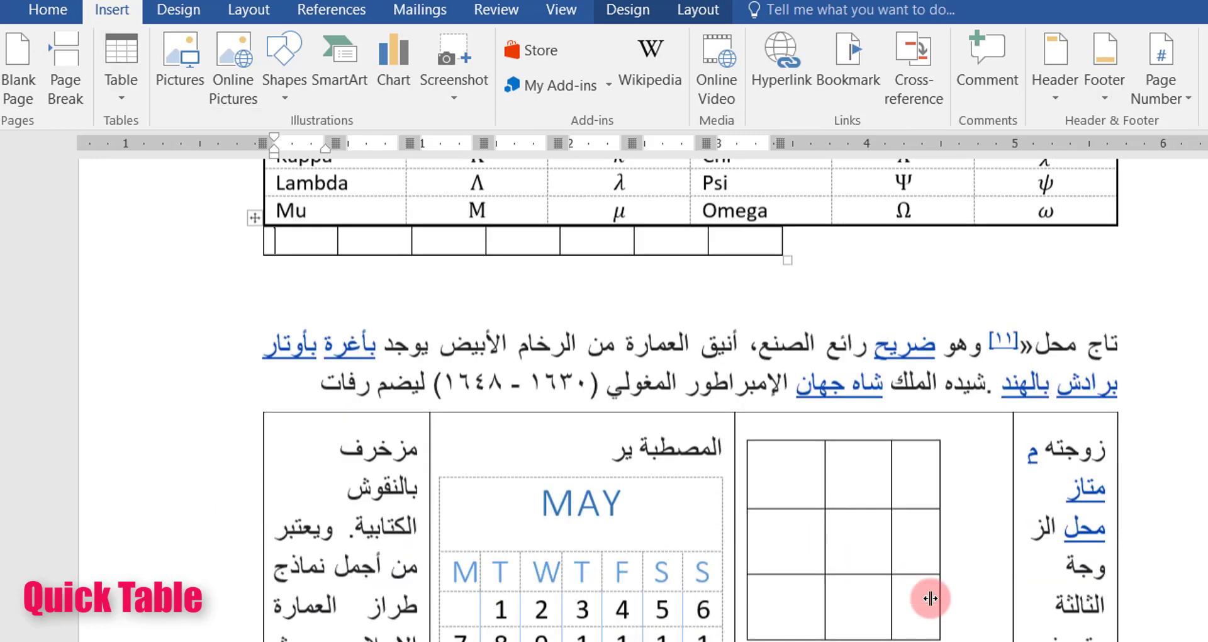
{"action": "scroll", "coordinate": [661, 488], "scroll_direction": "up", "scroll_amount": 3}
{"action": "scroll", "coordinate": [659, 487], "scroll_direction": "up", "scroll_amount": 5}
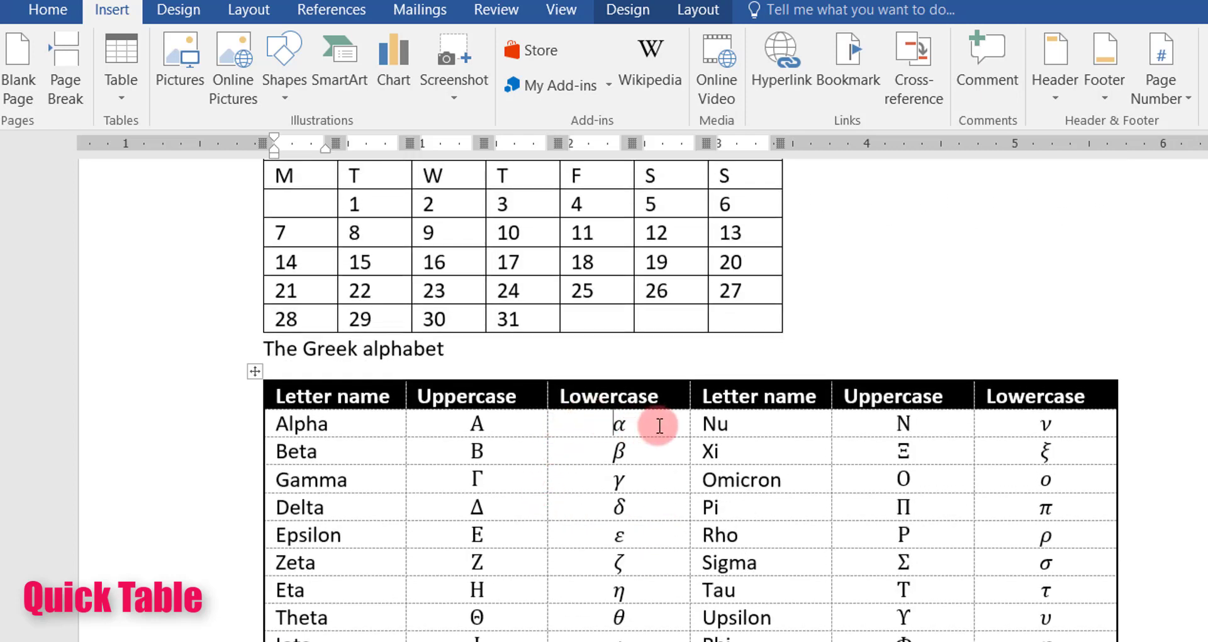
Select the entire Greek alphabet table and open the table insertion options
{"action": "left_click", "coordinate": [255, 371]}
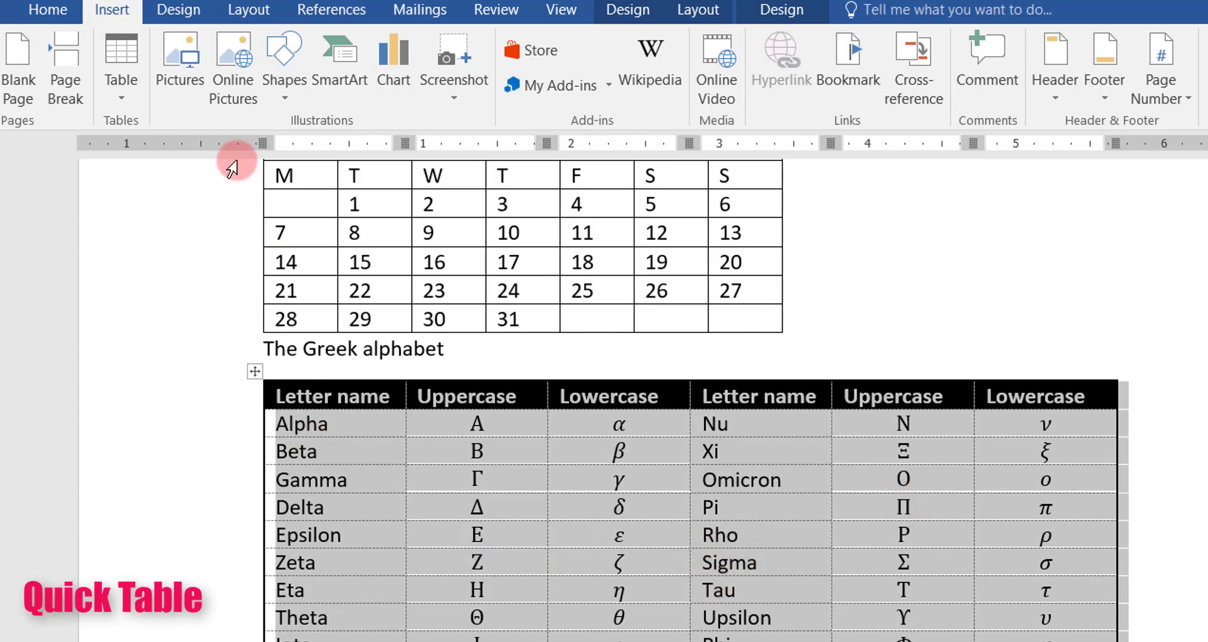
{"action": "left_click", "coordinate": [124, 100]}
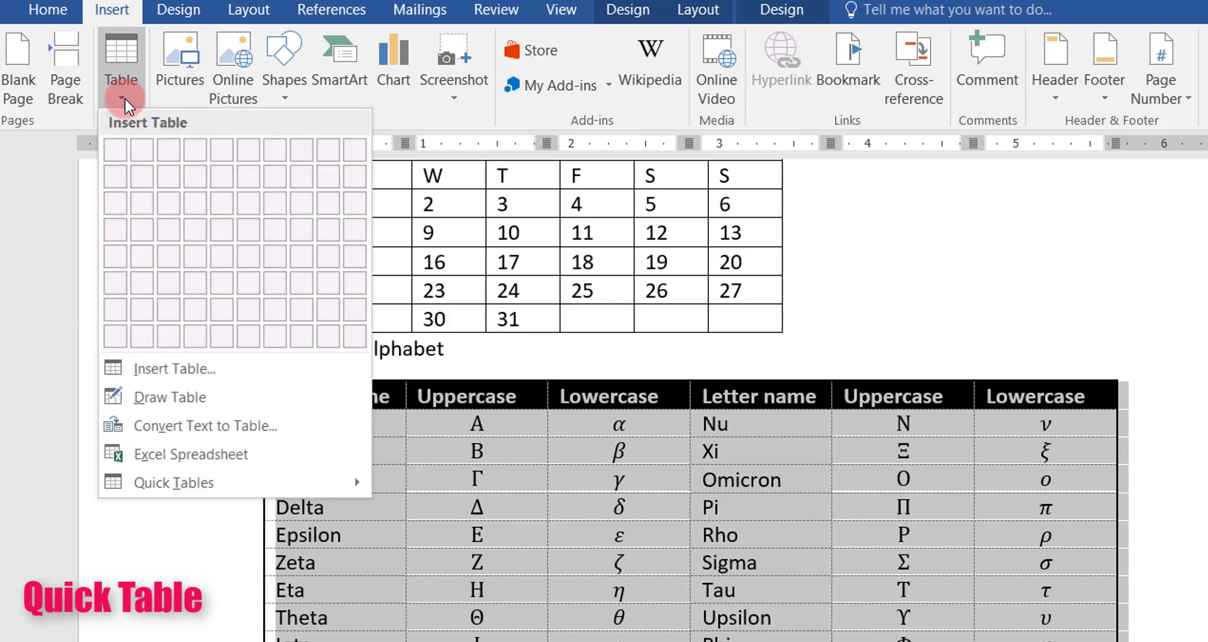